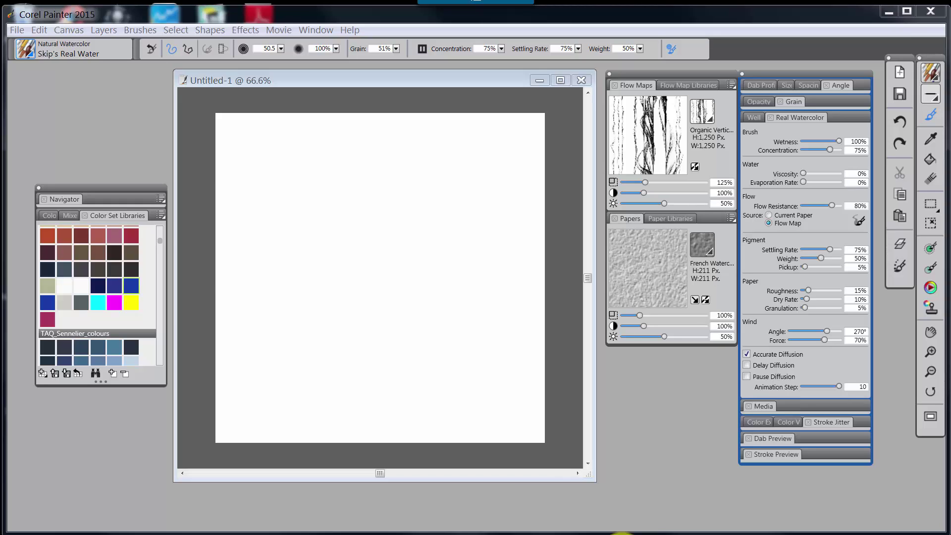
{"action": "left_click_drag", "start_coordinate": [250, 236], "coordinate": [286, 240]}
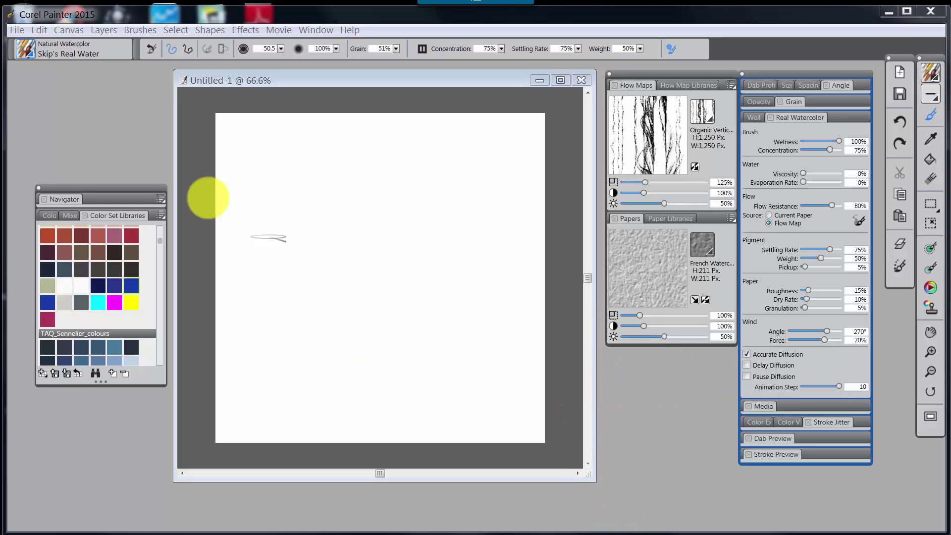
{"action": "key", "text": "ctrl+z"}
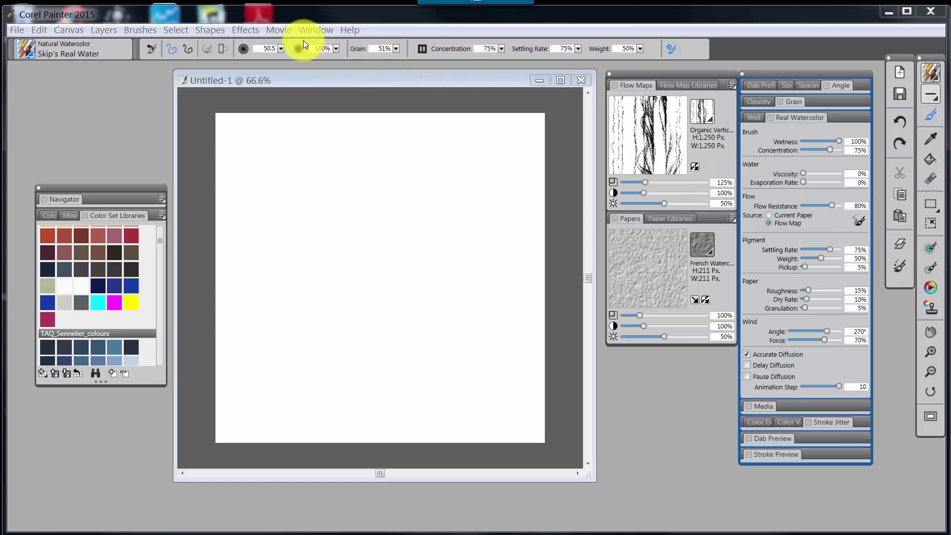
Step: Look through the saved palette arrangements and close the list without applying a layout
{"action": "left_click", "coordinate": [317, 29]}
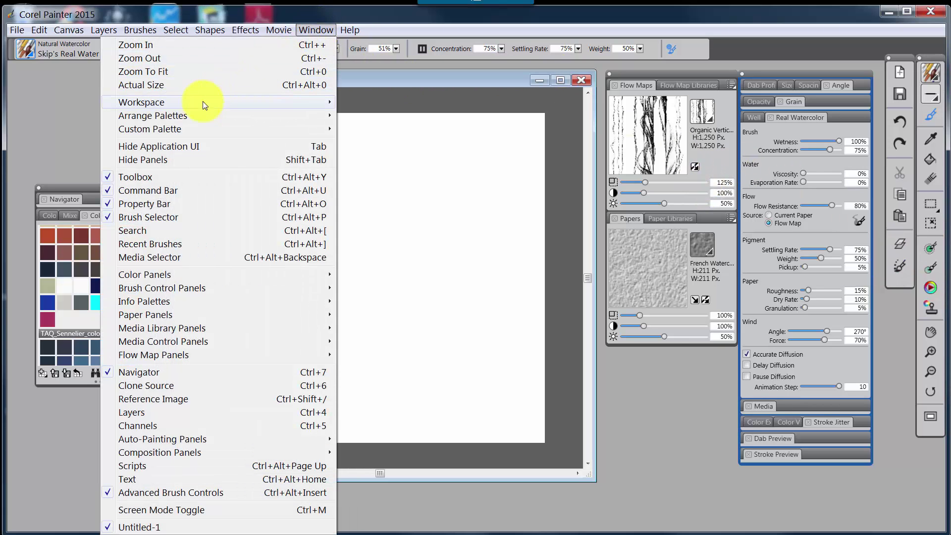
{"action": "mouse_move", "coordinate": [184, 115]}
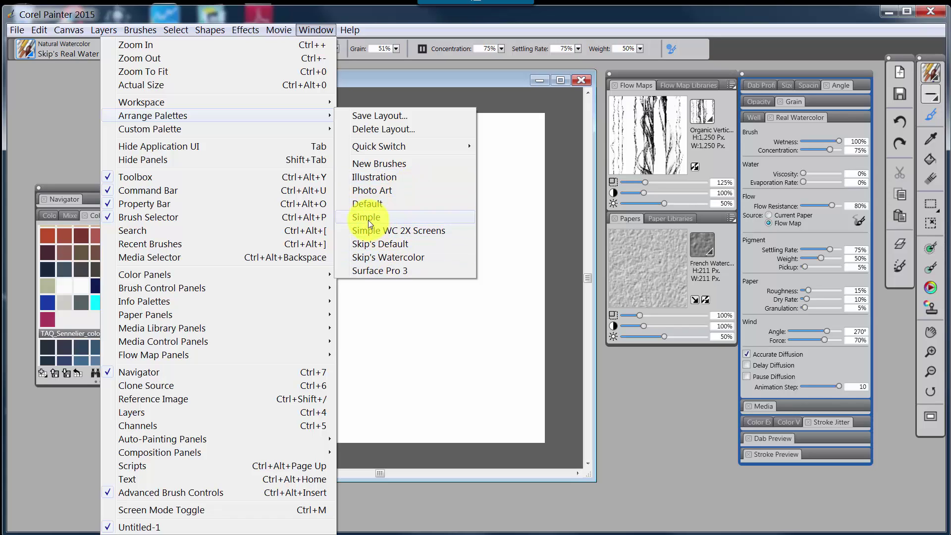
{"action": "left_click", "coordinate": [656, 373]}
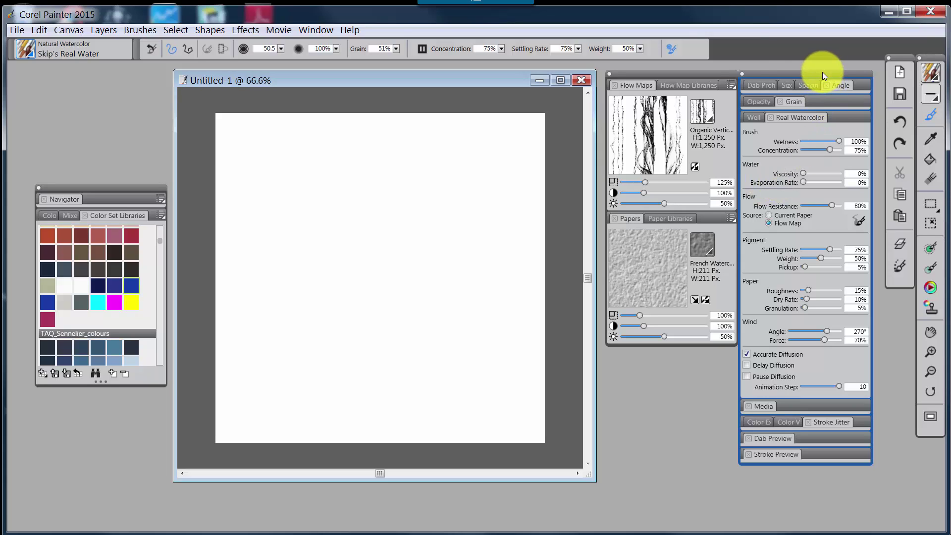
Step: Hide the advanced brush controls and show them again
{"action": "left_click", "coordinate": [672, 49]}
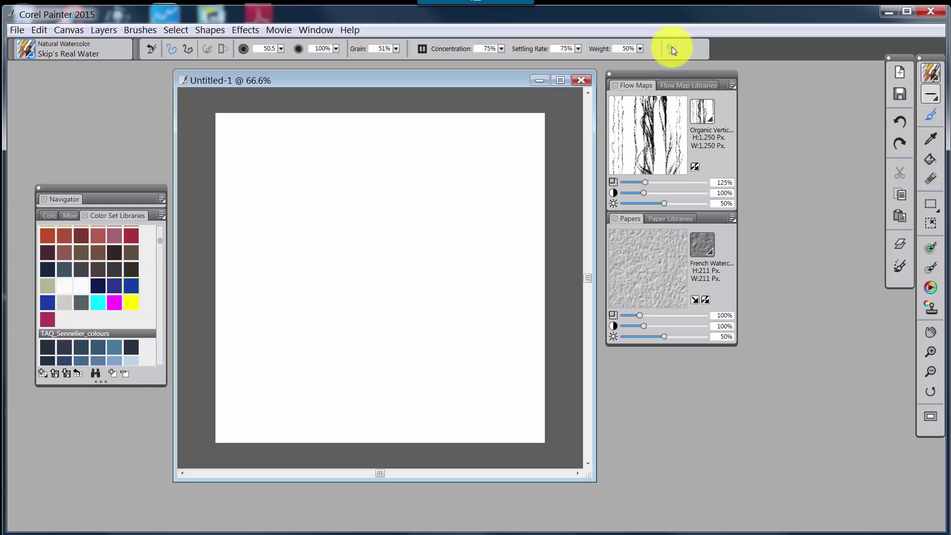
{"action": "left_click", "coordinate": [672, 49]}
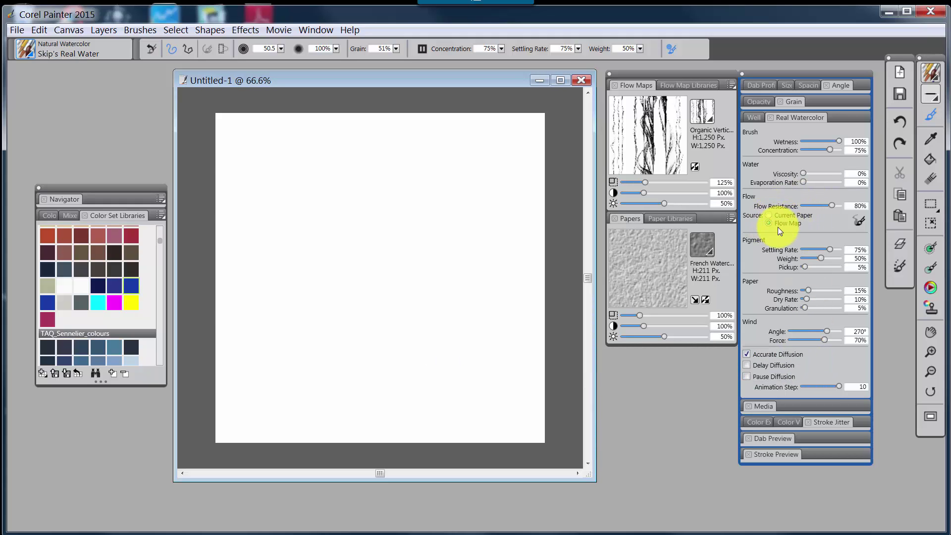
Step: Pick a bright blue swatch and paint a watercolor wash across the canvas's upper middle using the Organic Verticals flow map
{"action": "left_click", "coordinate": [712, 120]}
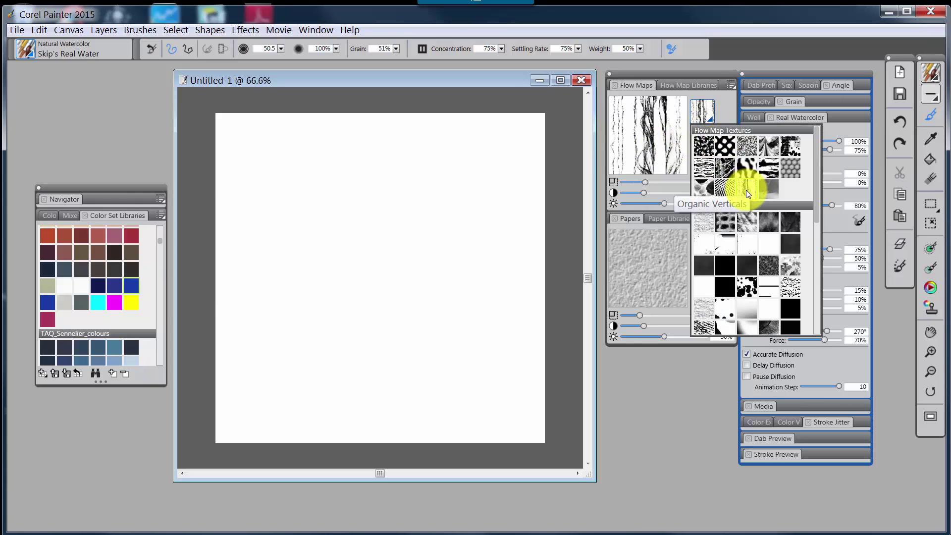
{"action": "left_click", "coordinate": [702, 388]}
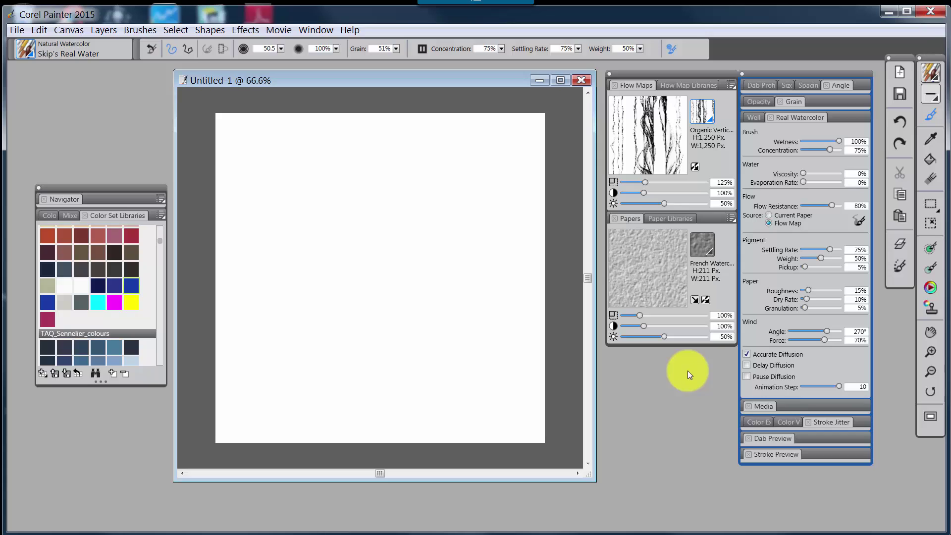
{"action": "left_click", "coordinate": [132, 285]}
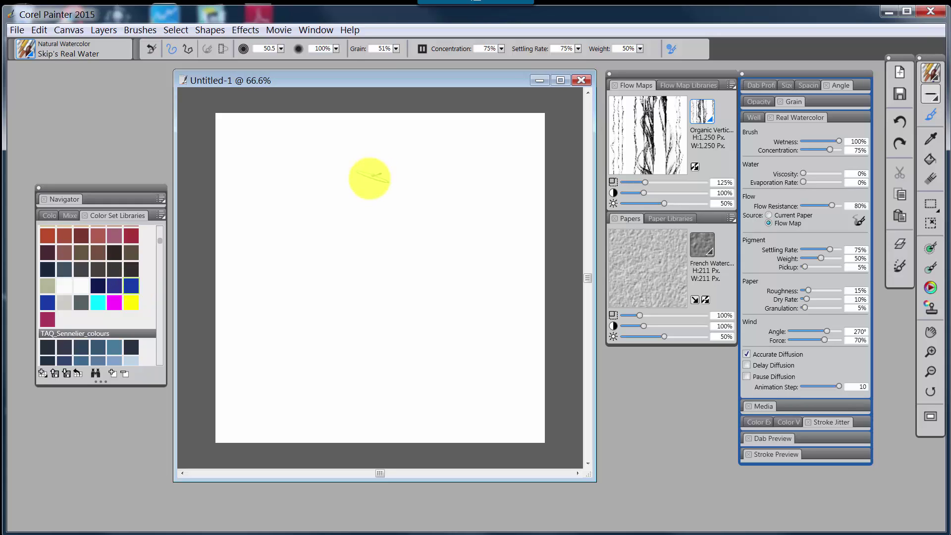
{"action": "mouse_move", "coordinate": [371, 180]}
{"action": "left_mouse_down"}
{"action": "mouse_move", "coordinate": [343, 175]}
{"action": "mouse_move", "coordinate": [309, 198]}
{"action": "left_mouse_up"}
{"action": "mouse_move", "coordinate": [359, 158]}
{"action": "left_mouse_down"}
{"action": "mouse_move", "coordinate": [329, 195]}
{"action": "mouse_move", "coordinate": [372, 206]}
{"action": "mouse_move", "coordinate": [450, 164]}
{"action": "mouse_move", "coordinate": [378, 155]}
{"action": "mouse_move", "coordinate": [422, 183]}
{"action": "mouse_move", "coordinate": [399, 169]}
{"action": "mouse_move", "coordinate": [391, 267]}
{"action": "mouse_move", "coordinate": [421, 260]}
{"action": "mouse_move", "coordinate": [447, 169]}
{"action": "mouse_move", "coordinate": [429, 195]}
{"action": "mouse_move", "coordinate": [332, 212]}
{"action": "mouse_move", "coordinate": [333, 170]}
{"action": "mouse_move", "coordinate": [347, 212]}
{"action": "mouse_move", "coordinate": [332, 187]}
{"action": "mouse_move", "coordinate": [324, 190]}
{"action": "mouse_move", "coordinate": [367, 181]}
{"action": "mouse_move", "coordinate": [384, 223]}
{"action": "mouse_move", "coordinate": [431, 198]}
{"action": "mouse_move", "coordinate": [385, 223]}
{"action": "mouse_move", "coordinate": [367, 201]}
{"action": "mouse_move", "coordinate": [365, 174]}
{"action": "mouse_move", "coordinate": [410, 183]}
{"action": "mouse_move", "coordinate": [410, 208]}
{"action": "mouse_move", "coordinate": [354, 310]}
{"action": "mouse_move", "coordinate": [336, 296]}
{"action": "mouse_move", "coordinate": [354, 232]}
{"action": "mouse_move", "coordinate": [344, 214]}
{"action": "mouse_move", "coordinate": [319, 221]}
{"action": "mouse_move", "coordinate": [371, 253]}
{"action": "left_mouse_up"}
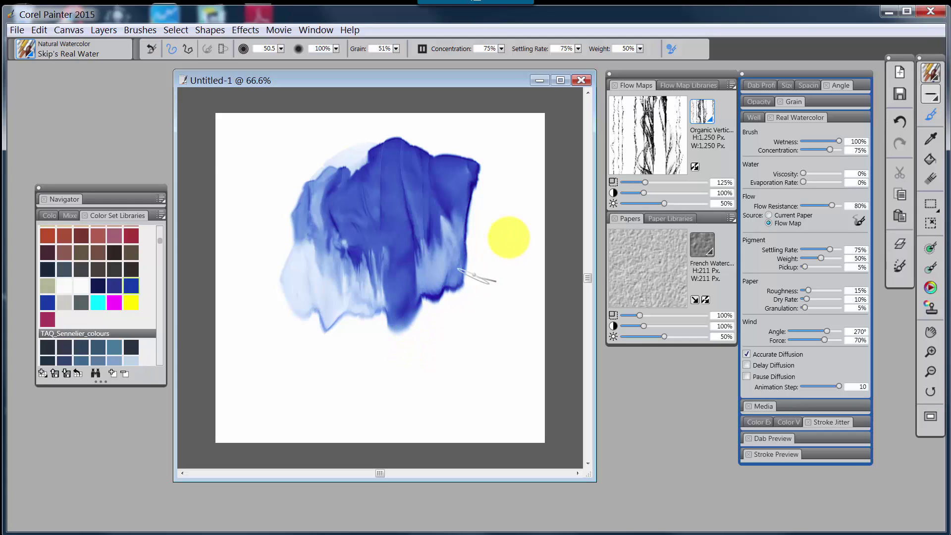
Step: Switch the flow map to Plain White and undo the blue wash on the canvas
{"action": "left_click", "coordinate": [712, 121]}
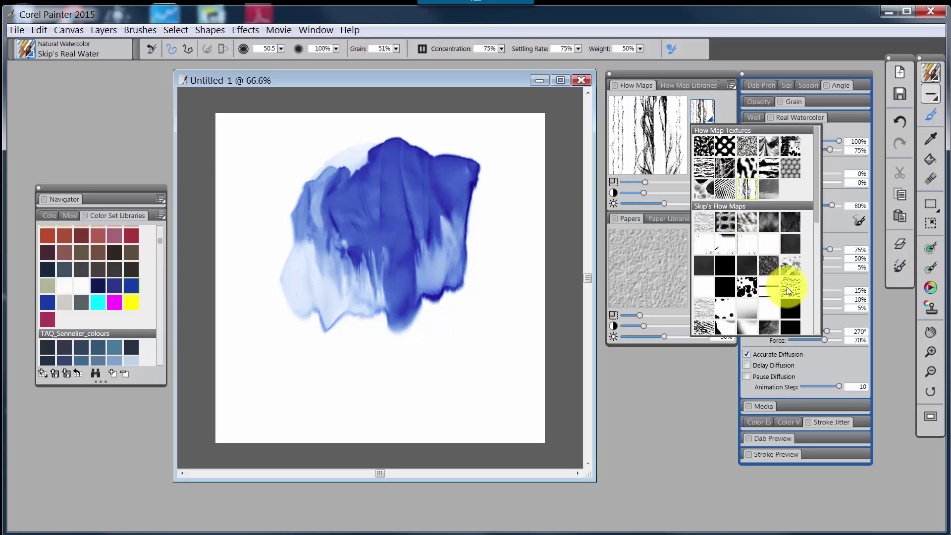
{"action": "left_click_drag", "start_coordinate": [816, 216], "coordinate": [819, 272]}
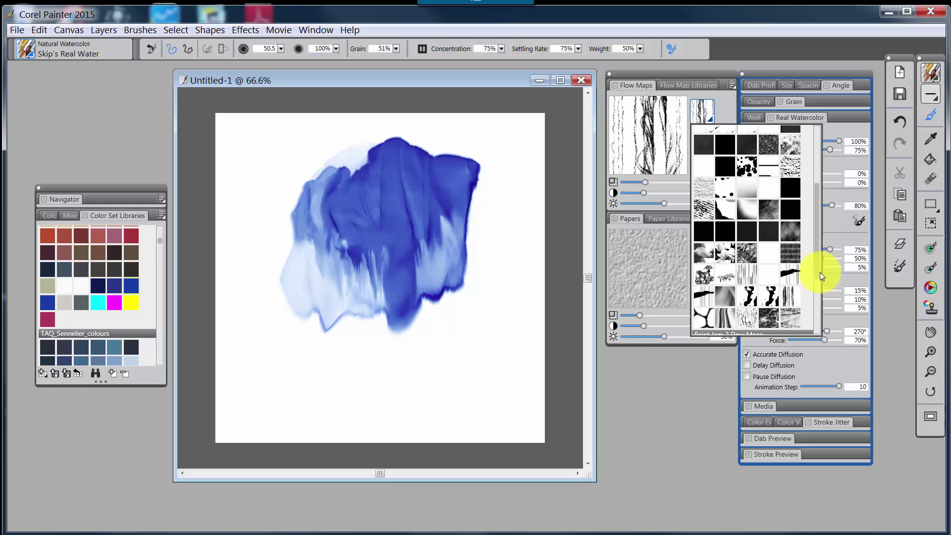
{"action": "left_click", "coordinate": [771, 250]}
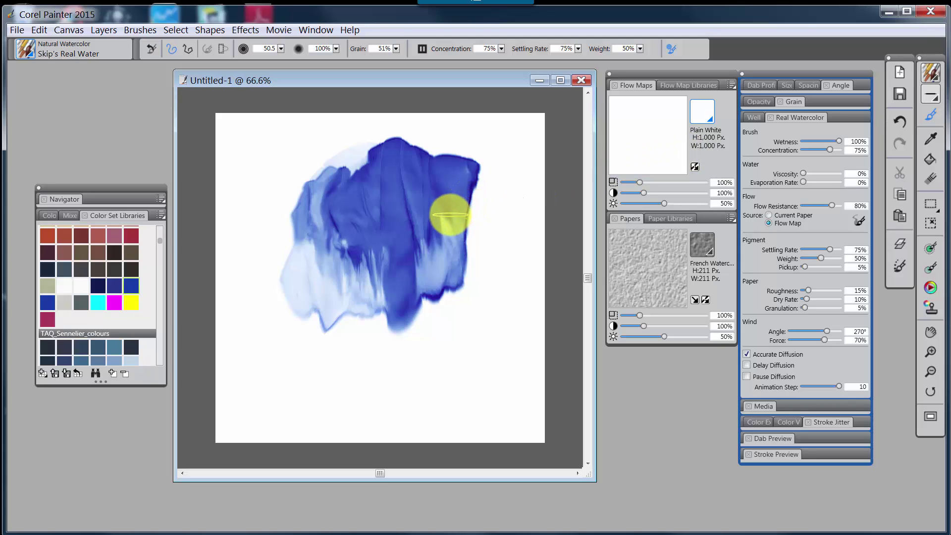
{"action": "key", "text": "ctrl+z"}
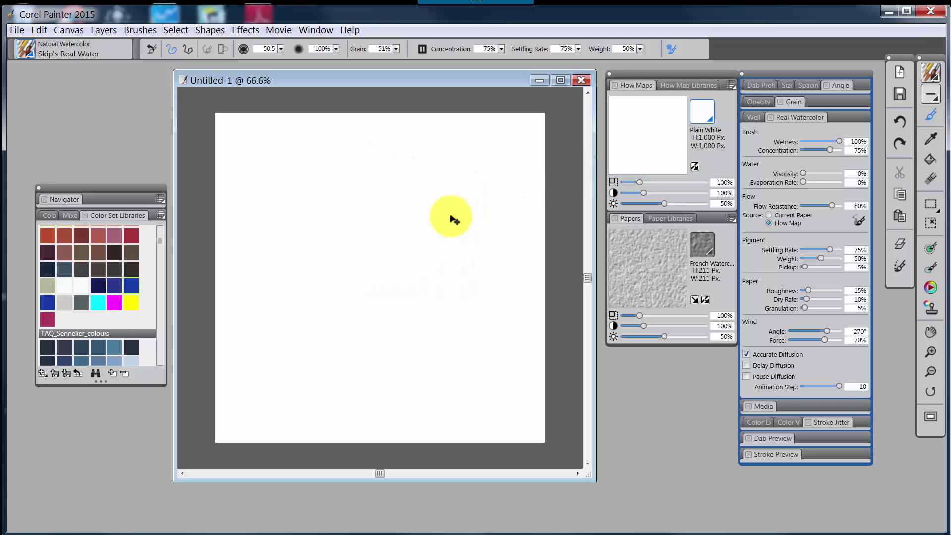
Step: Paint a blue wash in the canvas's upper middle with the Plain White flow map and add more strokes below it
{"action": "left_click_drag", "start_coordinate": [463, 244], "coordinate": [445, 243]}
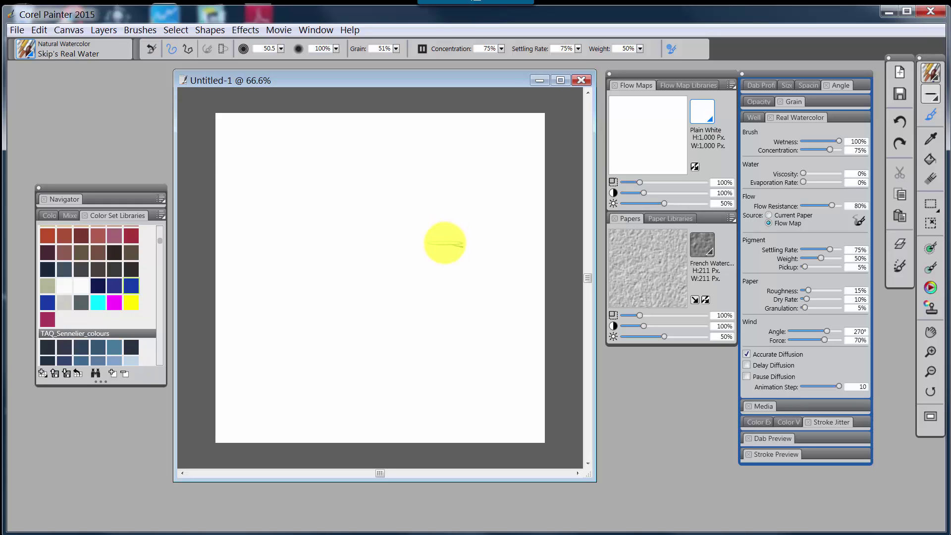
{"action": "mouse_move", "coordinate": [314, 193]}
{"action": "left_mouse_down"}
{"action": "mouse_move", "coordinate": [343, 157]}
{"action": "mouse_move", "coordinate": [326, 197]}
{"action": "mouse_move", "coordinate": [339, 201]}
{"action": "mouse_move", "coordinate": [369, 184]}
{"action": "mouse_move", "coordinate": [369, 198]}
{"action": "mouse_move", "coordinate": [387, 182]}
{"action": "mouse_move", "coordinate": [383, 199]}
{"action": "mouse_move", "coordinate": [392, 179]}
{"action": "mouse_move", "coordinate": [400, 203]}
{"action": "mouse_move", "coordinate": [429, 194]}
{"action": "mouse_move", "coordinate": [399, 171]}
{"action": "mouse_move", "coordinate": [449, 170]}
{"action": "mouse_move", "coordinate": [453, 188]}
{"action": "mouse_move", "coordinate": [452, 176]}
{"action": "mouse_move", "coordinate": [438, 182]}
{"action": "mouse_move", "coordinate": [379, 219]}
{"action": "mouse_move", "coordinate": [373, 178]}
{"action": "mouse_move", "coordinate": [355, 173]}
{"action": "mouse_move", "coordinate": [363, 160]}
{"action": "mouse_move", "coordinate": [363, 203]}
{"action": "mouse_move", "coordinate": [383, 207]}
{"action": "mouse_move", "coordinate": [443, 174]}
{"action": "mouse_move", "coordinate": [454, 178]}
{"action": "mouse_move", "coordinate": [438, 209]}
{"action": "mouse_move", "coordinate": [419, 188]}
{"action": "mouse_move", "coordinate": [384, 190]}
{"action": "mouse_move", "coordinate": [321, 223]}
{"action": "mouse_move", "coordinate": [327, 230]}
{"action": "mouse_move", "coordinate": [368, 194]}
{"action": "mouse_move", "coordinate": [352, 287]}
{"action": "mouse_move", "coordinate": [386, 213]}
{"action": "mouse_move", "coordinate": [408, 212]}
{"action": "mouse_move", "coordinate": [382, 302]}
{"action": "mouse_move", "coordinate": [426, 211]}
{"action": "mouse_move", "coordinate": [399, 300]}
{"action": "mouse_move", "coordinate": [445, 231]}
{"action": "mouse_move", "coordinate": [428, 299]}
{"action": "mouse_move", "coordinate": [462, 214]}
{"action": "mouse_move", "coordinate": [410, 229]}
{"action": "mouse_move", "coordinate": [397, 216]}
{"action": "mouse_move", "coordinate": [421, 186]}
{"action": "mouse_move", "coordinate": [364, 204]}
{"action": "mouse_move", "coordinate": [381, 176]}
{"action": "mouse_move", "coordinate": [395, 184]}
{"action": "mouse_move", "coordinate": [368, 210]}
{"action": "mouse_move", "coordinate": [404, 210]}
{"action": "mouse_move", "coordinate": [402, 177]}
{"action": "mouse_move", "coordinate": [355, 195]}
{"action": "mouse_move", "coordinate": [392, 201]}
{"action": "mouse_move", "coordinate": [433, 189]}
{"action": "mouse_move", "coordinate": [418, 175]}
{"action": "mouse_move", "coordinate": [383, 224]}
{"action": "mouse_move", "coordinate": [410, 199]}
{"action": "mouse_move", "coordinate": [361, 255]}
{"action": "left_mouse_up"}
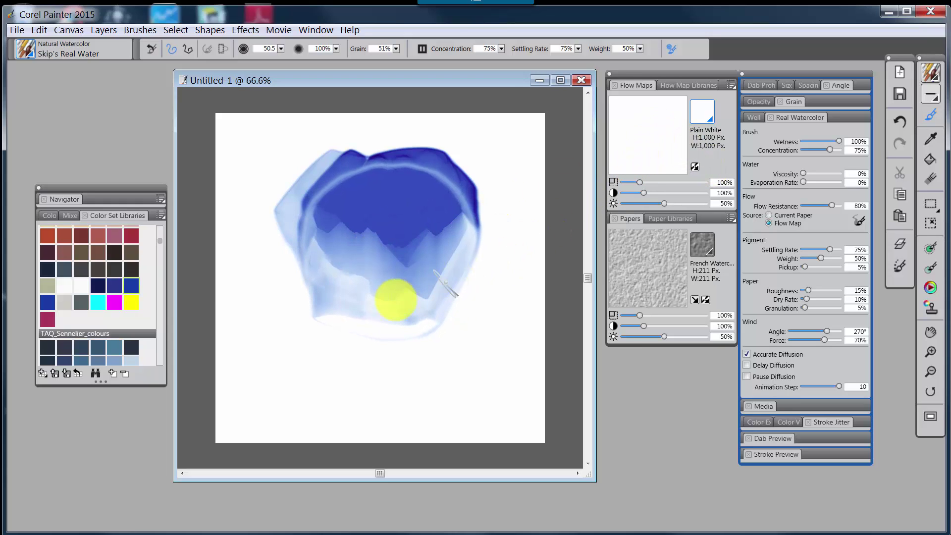
{"action": "mouse_move", "coordinate": [365, 268]}
{"action": "left_mouse_down"}
{"action": "mouse_move", "coordinate": [366, 330]}
{"action": "mouse_move", "coordinate": [420, 344]}
{"action": "mouse_move", "coordinate": [355, 349]}
{"action": "left_mouse_up"}
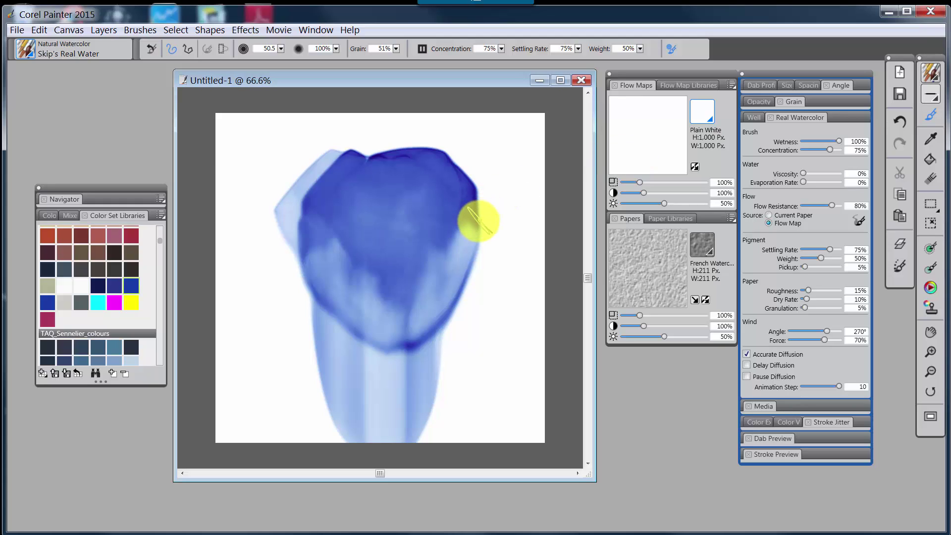
Step: Undo the blue washes and delete the emptied watercolor layer, leaving only the canvas layer
{"action": "key", "text": "ctrl+z"}
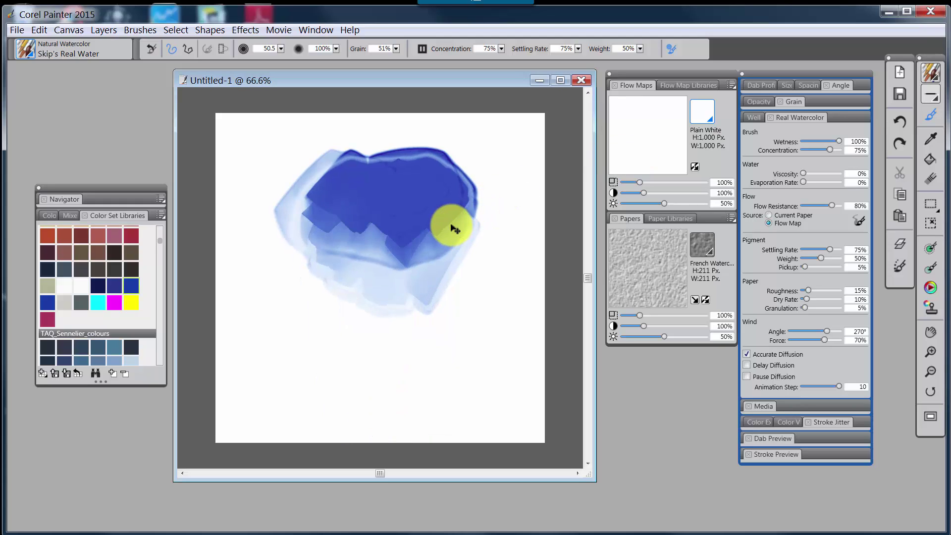
{"action": "key", "text": "ctrl+z"}
{"action": "mouse_move", "coordinate": [454, 227]}
{"action": "left_mouse_down"}
{"action": "mouse_move", "coordinate": [479, 225]}
{"action": "mouse_move", "coordinate": [484, 206]}
{"action": "mouse_move", "coordinate": [537, 233]}
{"action": "left_mouse_up"}
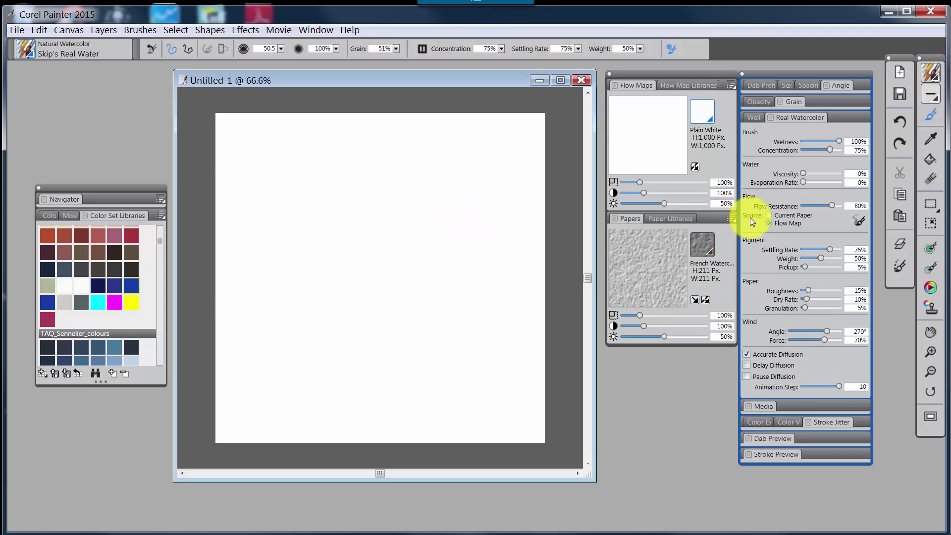
{"action": "left_click", "coordinate": [896, 243]}
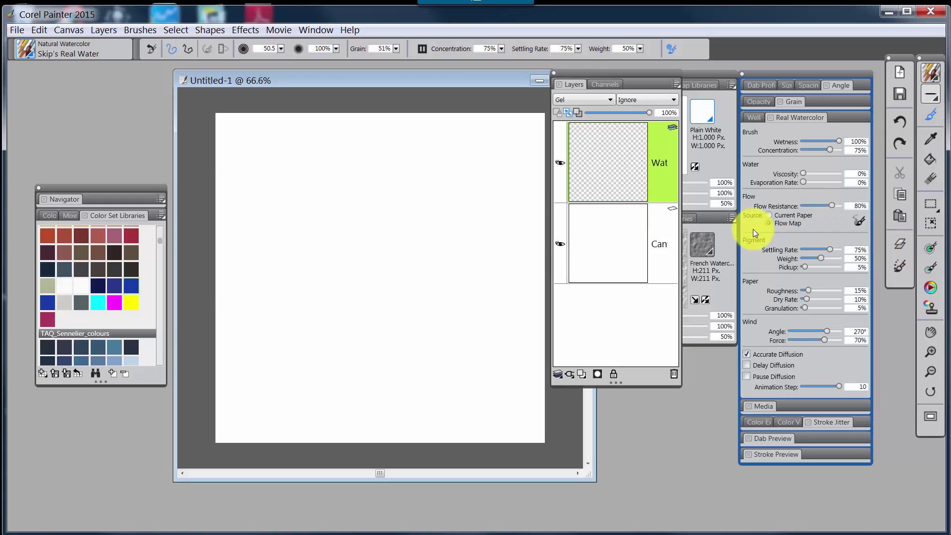
{"action": "left_click", "coordinate": [673, 375]}
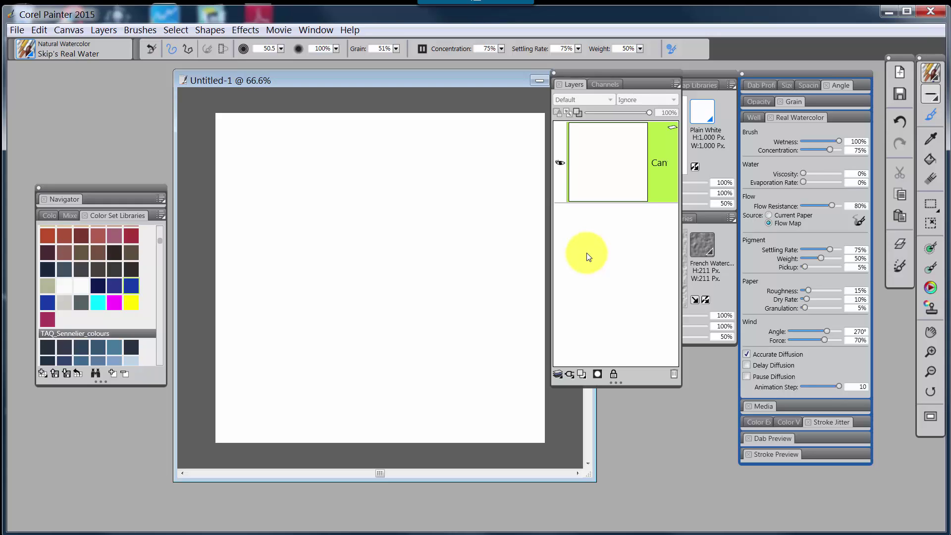
Step: Select the whole canvas, examine the Capture Flow Map command without running it, and close the Layers panel
{"action": "mouse_move", "coordinate": [543, 187]}
{"action": "left_mouse_down"}
{"action": "mouse_move", "coordinate": [536, 118]}
{"action": "mouse_move", "coordinate": [550, 183]}
{"action": "mouse_move", "coordinate": [532, 337]}
{"action": "mouse_move", "coordinate": [503, 343]}
{"action": "left_mouse_up"}
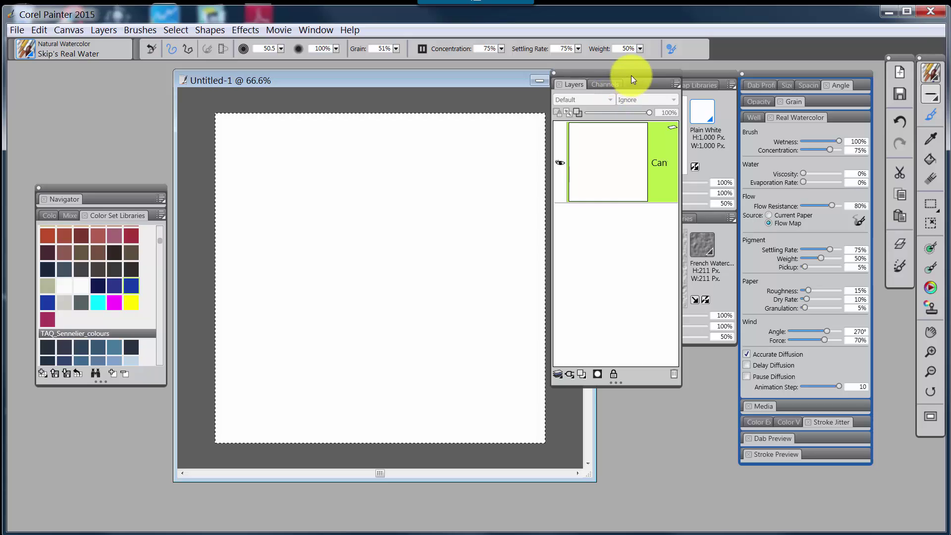
{"action": "left_click_drag", "start_coordinate": [631, 73], "coordinate": [718, 269]}
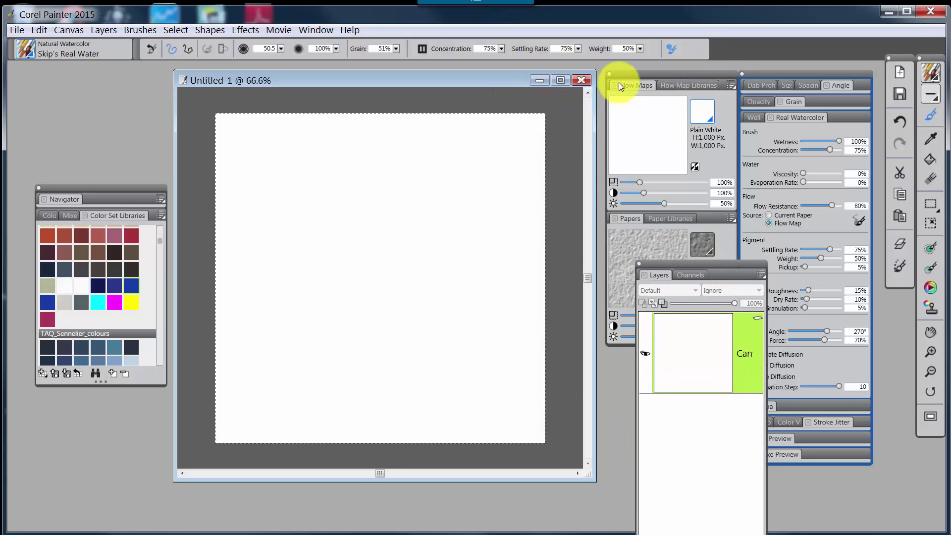
{"action": "left_click", "coordinate": [732, 83]}
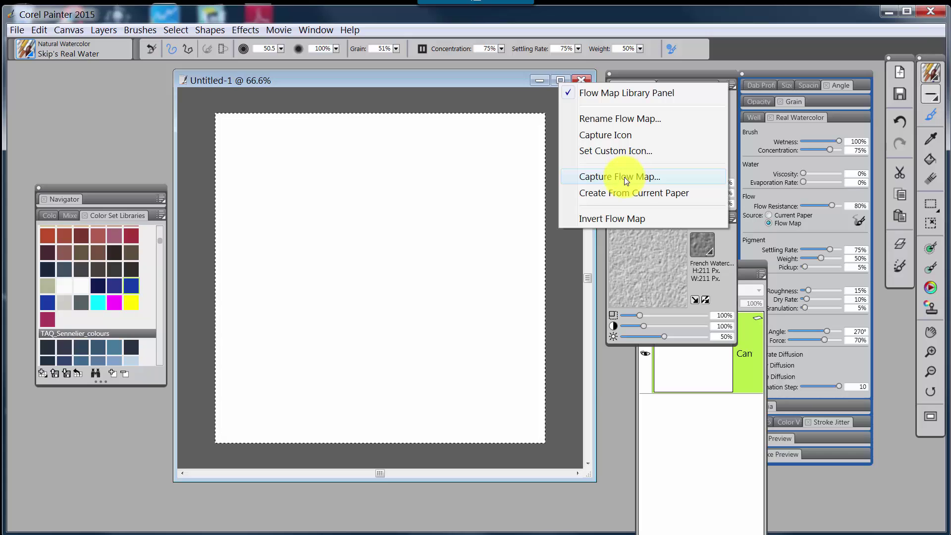
{"action": "left_click", "coordinate": [602, 376]}
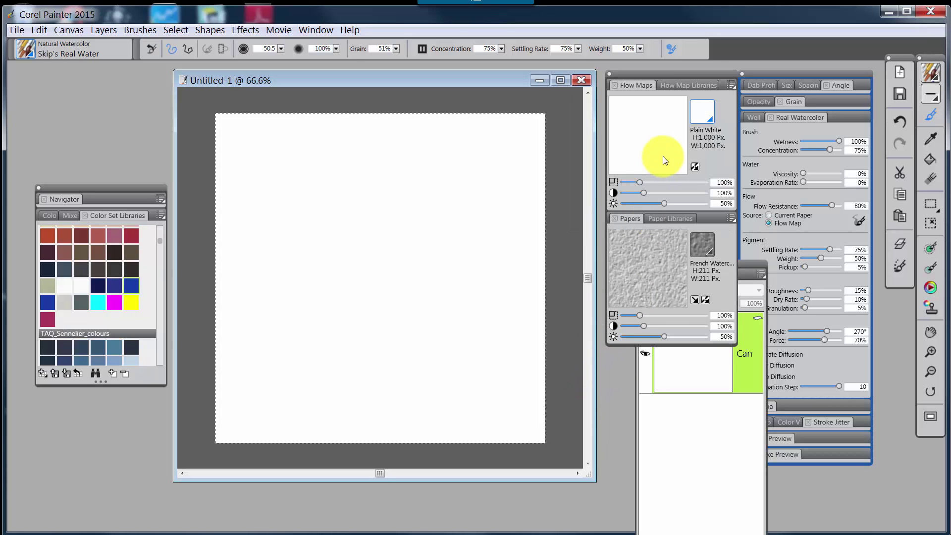
{"action": "mouse_move", "coordinate": [742, 263]}
{"action": "left_mouse_down"}
{"action": "mouse_move", "coordinate": [750, 213]}
{"action": "mouse_move", "coordinate": [614, 146]}
{"action": "left_mouse_up"}
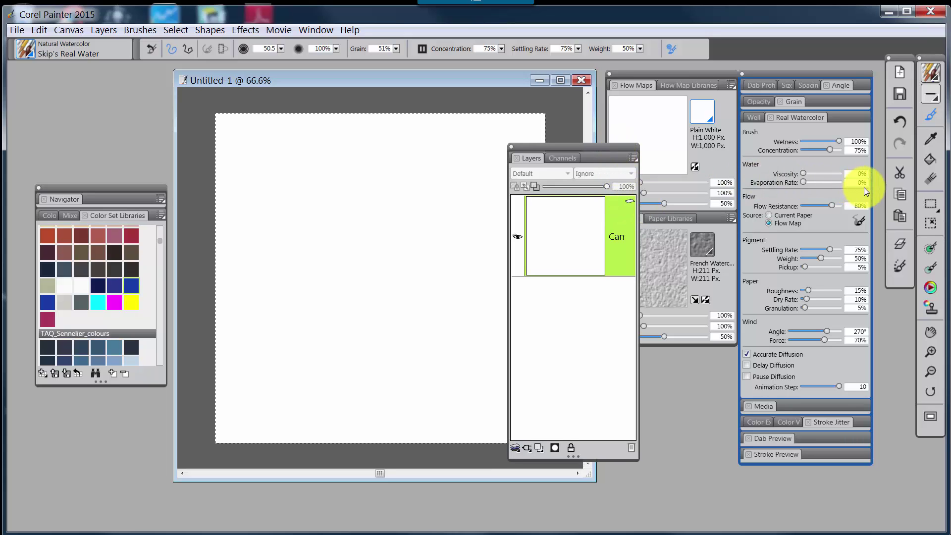
{"action": "left_click", "coordinate": [896, 242]}
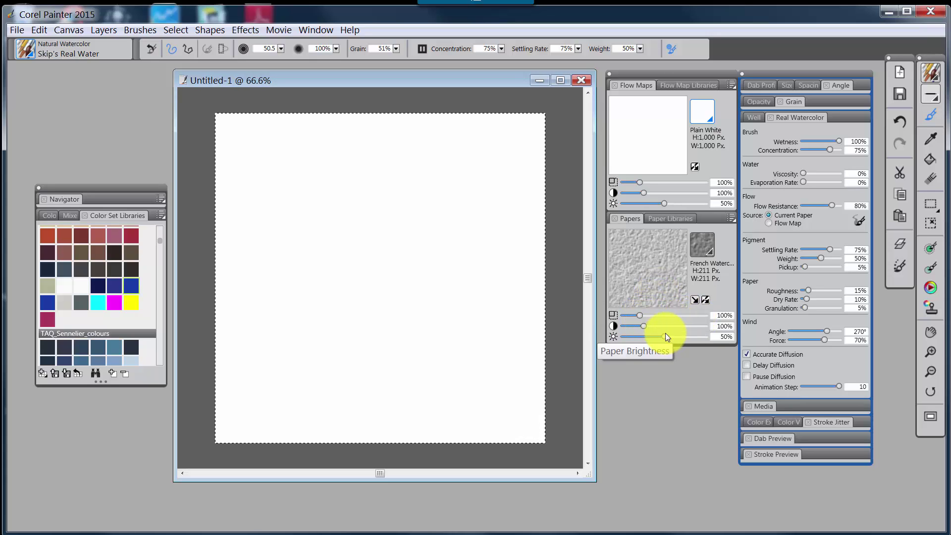
Step: Test a blue wash in the canvas's upper middle with Current Paper as the flow source, and undo it
{"action": "mouse_move", "coordinate": [518, 285]}
{"action": "left_mouse_down"}
{"action": "mouse_move", "coordinate": [522, 261]}
{"action": "mouse_move", "coordinate": [567, 253]}
{"action": "mouse_move", "coordinate": [457, 235]}
{"action": "mouse_move", "coordinate": [454, 219]}
{"action": "mouse_move", "coordinate": [363, 220]}
{"action": "left_mouse_up"}
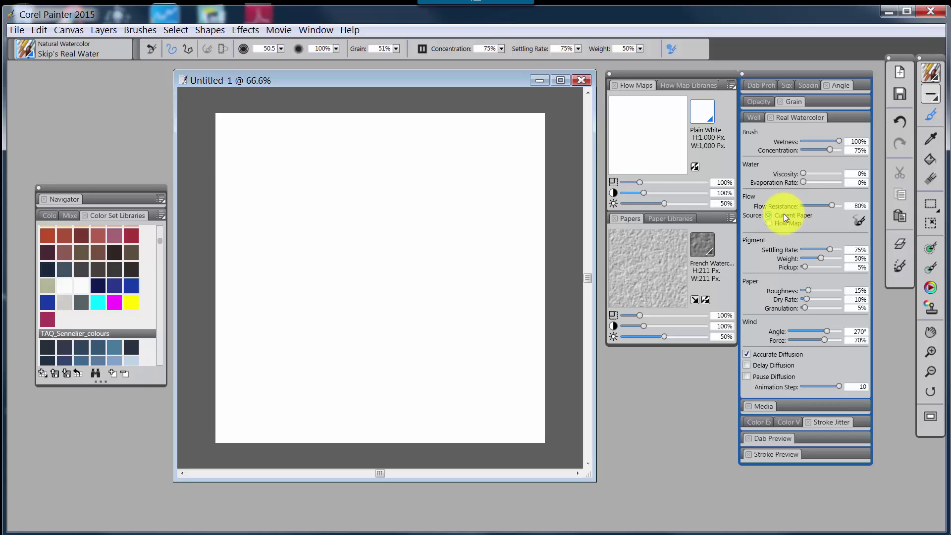
{"action": "mouse_move", "coordinate": [307, 214]}
{"action": "left_mouse_down"}
{"action": "mouse_move", "coordinate": [345, 183]}
{"action": "mouse_move", "coordinate": [320, 216]}
{"action": "mouse_move", "coordinate": [370, 175]}
{"action": "mouse_move", "coordinate": [342, 215]}
{"action": "mouse_move", "coordinate": [393, 187]}
{"action": "mouse_move", "coordinate": [415, 189]}
{"action": "mouse_move", "coordinate": [380, 230]}
{"action": "mouse_move", "coordinate": [392, 234]}
{"action": "mouse_move", "coordinate": [437, 207]}
{"action": "mouse_move", "coordinate": [407, 198]}
{"action": "mouse_move", "coordinate": [409, 188]}
{"action": "mouse_move", "coordinate": [447, 210]}
{"action": "mouse_move", "coordinate": [419, 240]}
{"action": "mouse_move", "coordinate": [393, 199]}
{"action": "mouse_move", "coordinate": [401, 172]}
{"action": "mouse_move", "coordinate": [350, 210]}
{"action": "mouse_move", "coordinate": [319, 219]}
{"action": "mouse_move", "coordinate": [418, 180]}
{"action": "mouse_move", "coordinate": [392, 232]}
{"action": "mouse_move", "coordinate": [450, 187]}
{"action": "mouse_move", "coordinate": [437, 225]}
{"action": "mouse_move", "coordinate": [426, 230]}
{"action": "mouse_move", "coordinate": [415, 200]}
{"action": "mouse_move", "coordinate": [372, 237]}
{"action": "mouse_move", "coordinate": [339, 285]}
{"action": "mouse_move", "coordinate": [362, 197]}
{"action": "mouse_move", "coordinate": [313, 248]}
{"action": "mouse_move", "coordinate": [324, 288]}
{"action": "mouse_move", "coordinate": [403, 194]}
{"action": "mouse_move", "coordinate": [391, 296]}
{"action": "mouse_move", "coordinate": [449, 228]}
{"action": "mouse_move", "coordinate": [460, 242]}
{"action": "mouse_move", "coordinate": [433, 278]}
{"action": "mouse_move", "coordinate": [416, 230]}
{"action": "mouse_move", "coordinate": [433, 192]}
{"action": "mouse_move", "coordinate": [345, 209]}
{"action": "mouse_move", "coordinate": [449, 206]}
{"action": "mouse_move", "coordinate": [364, 220]}
{"action": "left_mouse_up"}
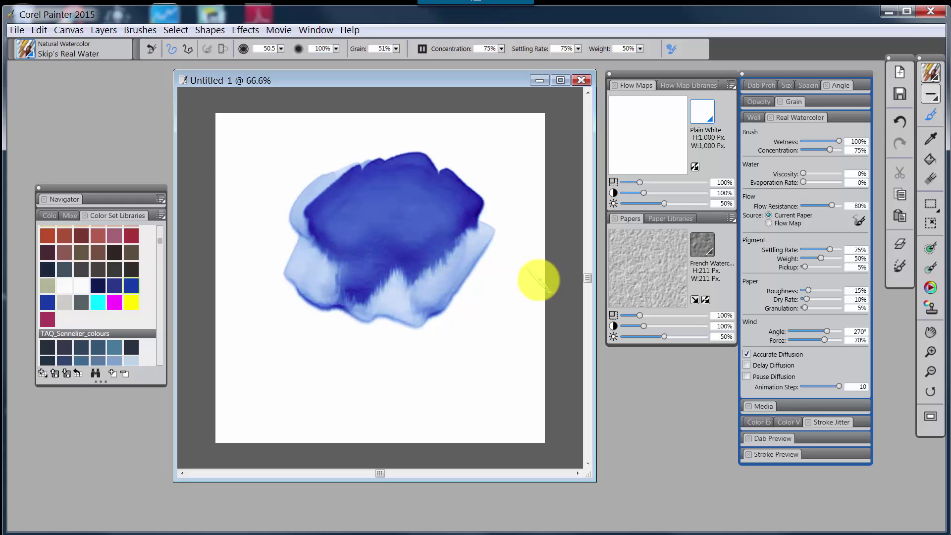
{"action": "key", "text": "ctrl+z"}
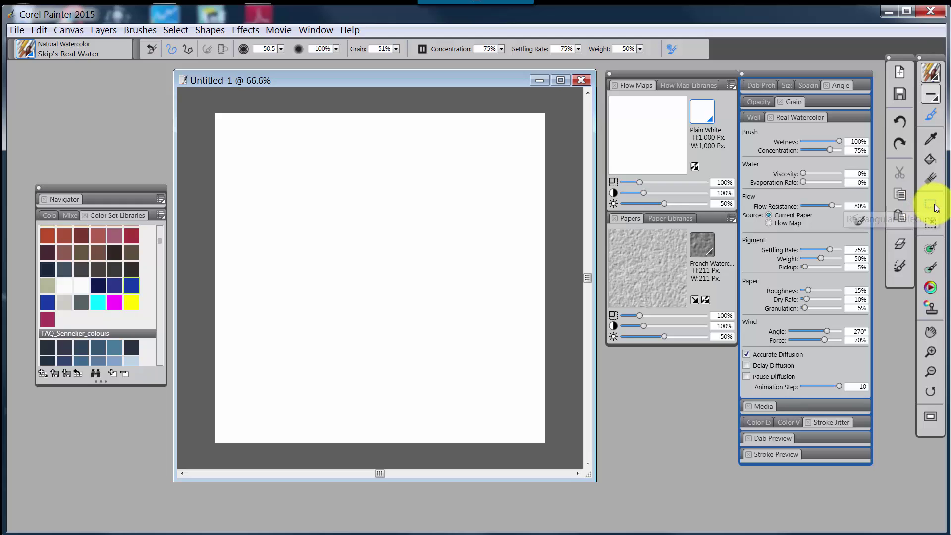
Step: Make a circular selection with the Oval Selection tool and move it to the middle of the canvas
{"action": "left_click", "coordinate": [931, 205]}
{"action": "left_click", "coordinate": [883, 205]}
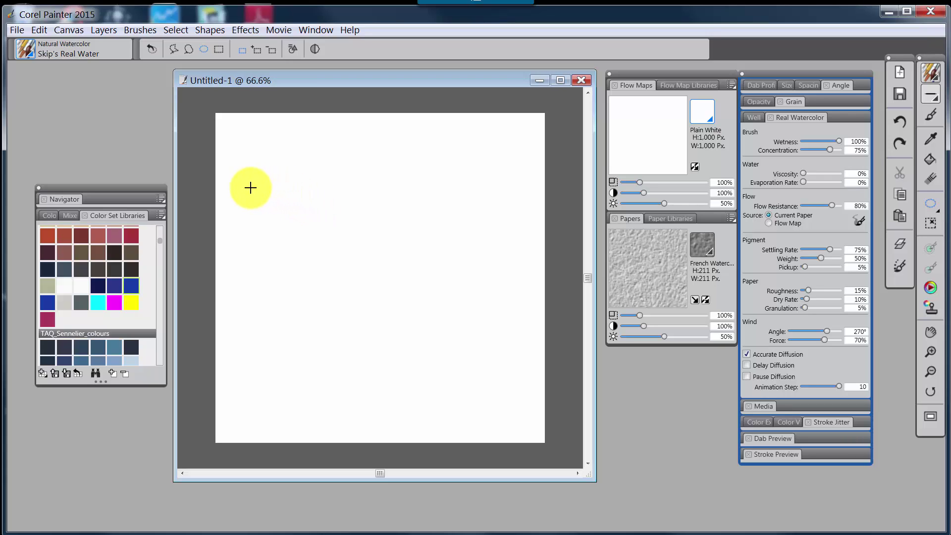
{"action": "left_click_drag", "start_coordinate": [250, 187], "coordinate": [453, 277]}
{"action": "left_click_drag", "start_coordinate": [373, 281], "coordinate": [404, 250]}
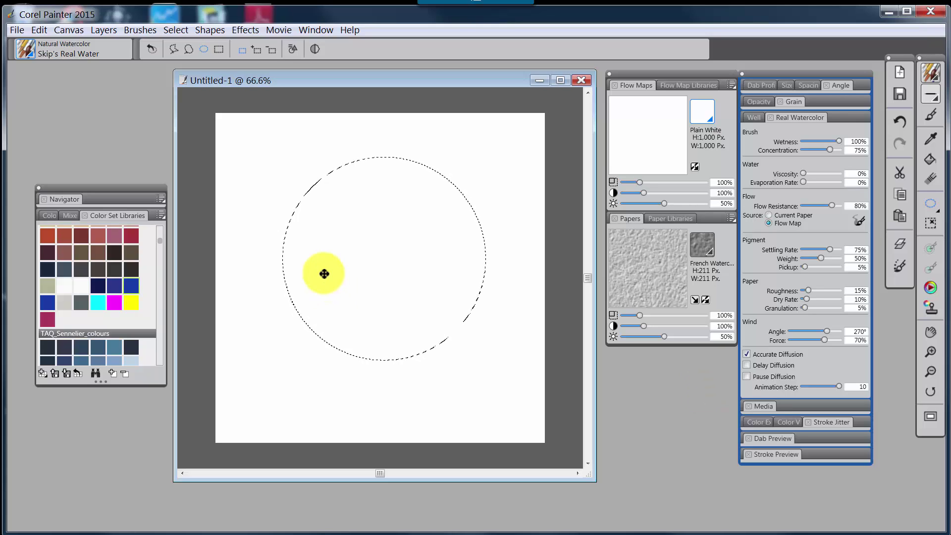
Step: Paint a blue wash across the lower part of the circular selection with Flow Map as the flow source
{"action": "left_click", "coordinate": [930, 115]}
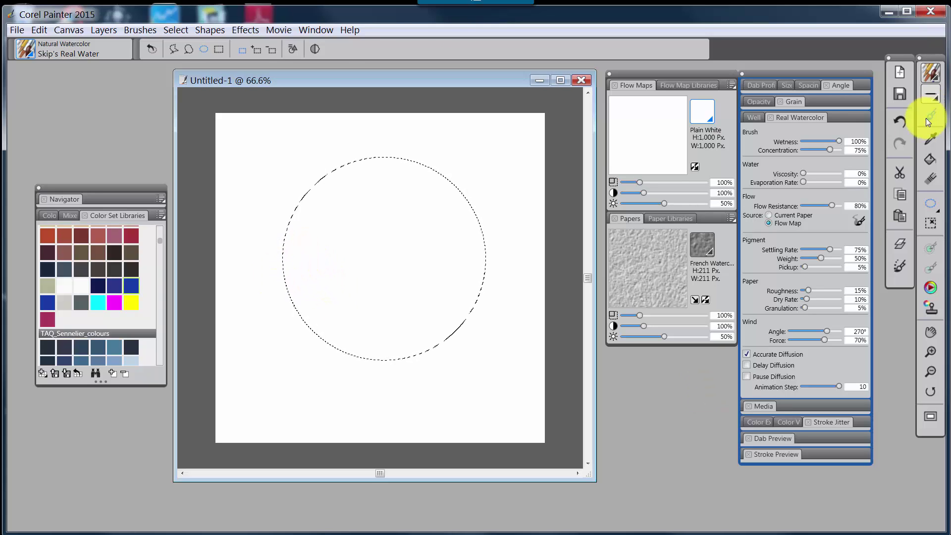
{"action": "mouse_move", "coordinate": [290, 234]}
{"action": "left_mouse_down"}
{"action": "mouse_move", "coordinate": [277, 266]}
{"action": "mouse_move", "coordinate": [328, 227]}
{"action": "left_mouse_up"}
{"action": "left_click_drag", "start_coordinate": [276, 266], "coordinate": [437, 233]}
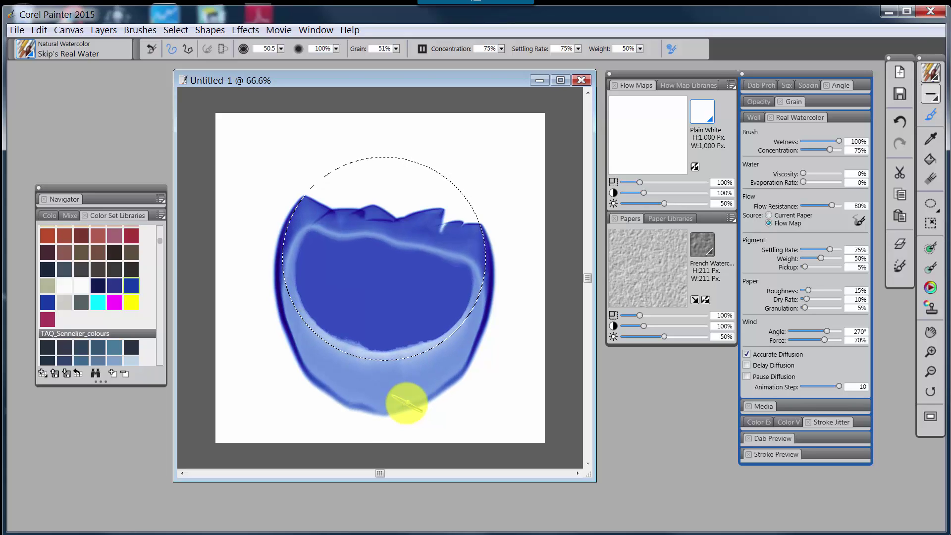
Step: Undo the Flow Map wash, test a blue wash filling the circular selection with Current Paper as the flow source, and undo it
{"action": "key", "text": "ctrl+z"}
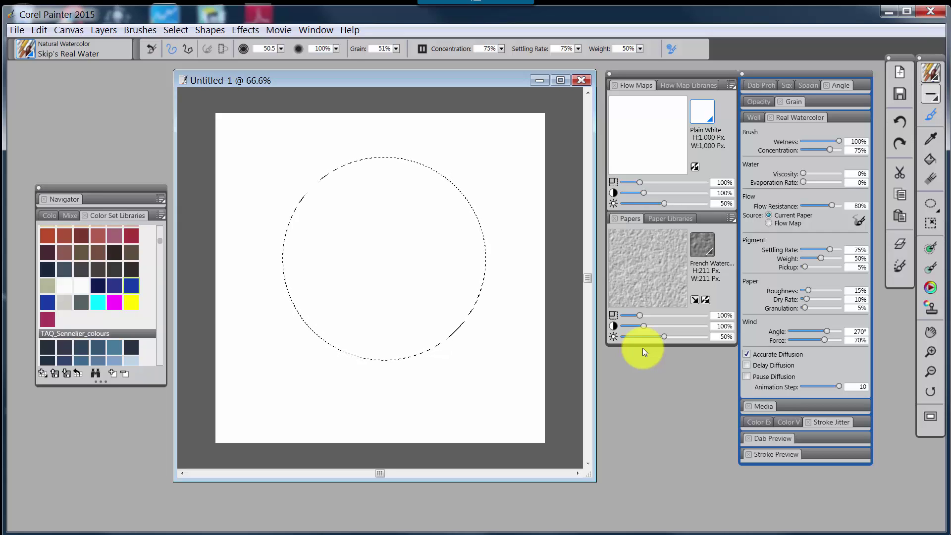
{"action": "left_click_drag", "start_coordinate": [347, 171], "coordinate": [292, 222]}
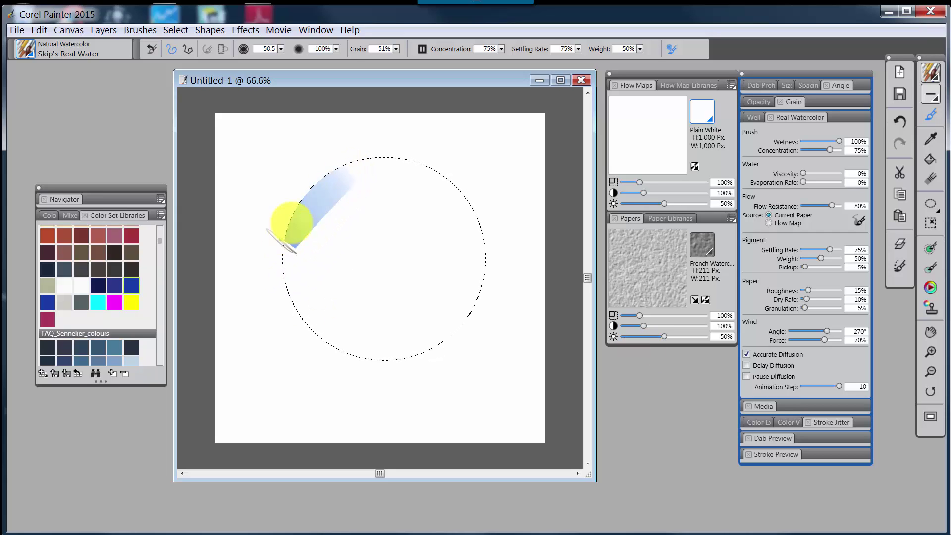
{"action": "mouse_move", "coordinate": [429, 151]}
{"action": "left_mouse_down"}
{"action": "mouse_move", "coordinate": [381, 197]}
{"action": "mouse_move", "coordinate": [407, 277]}
{"action": "mouse_move", "coordinate": [430, 288]}
{"action": "mouse_move", "coordinate": [452, 281]}
{"action": "mouse_move", "coordinate": [431, 333]}
{"action": "mouse_move", "coordinate": [471, 282]}
{"action": "mouse_move", "coordinate": [454, 340]}
{"action": "left_mouse_up"}
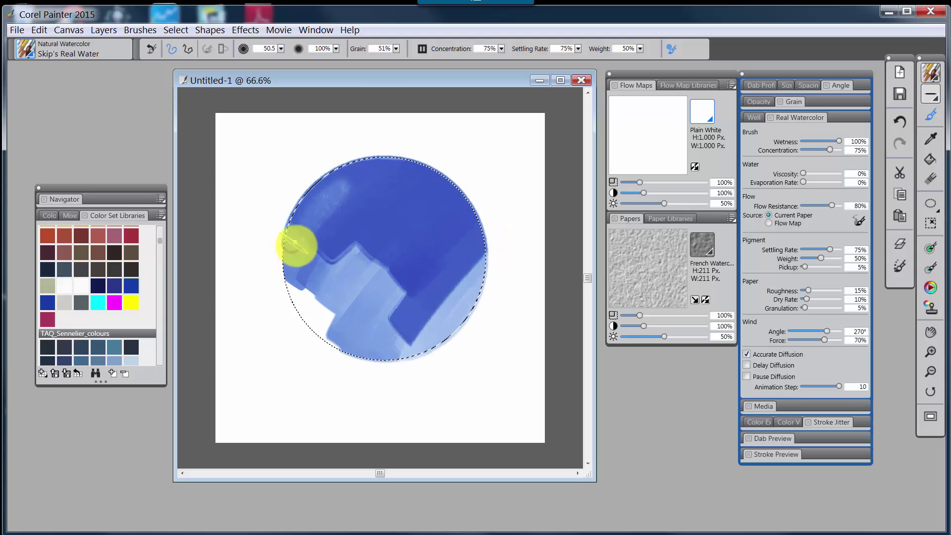
{"action": "mouse_move", "coordinate": [295, 242]}
{"action": "left_mouse_down"}
{"action": "mouse_move", "coordinate": [280, 262]}
{"action": "mouse_move", "coordinate": [330, 279]}
{"action": "mouse_move", "coordinate": [350, 329]}
{"action": "left_mouse_up"}
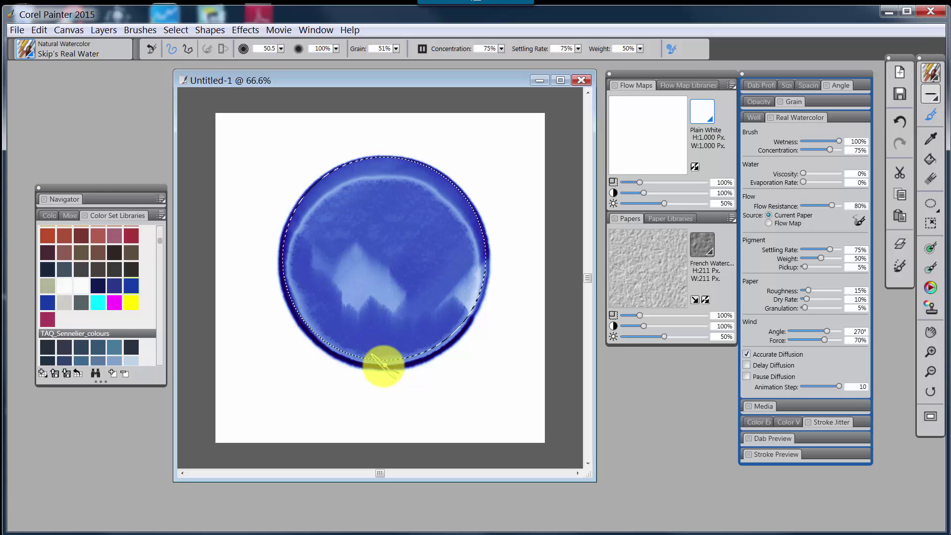
{"action": "key", "text": "ctrl+z"}
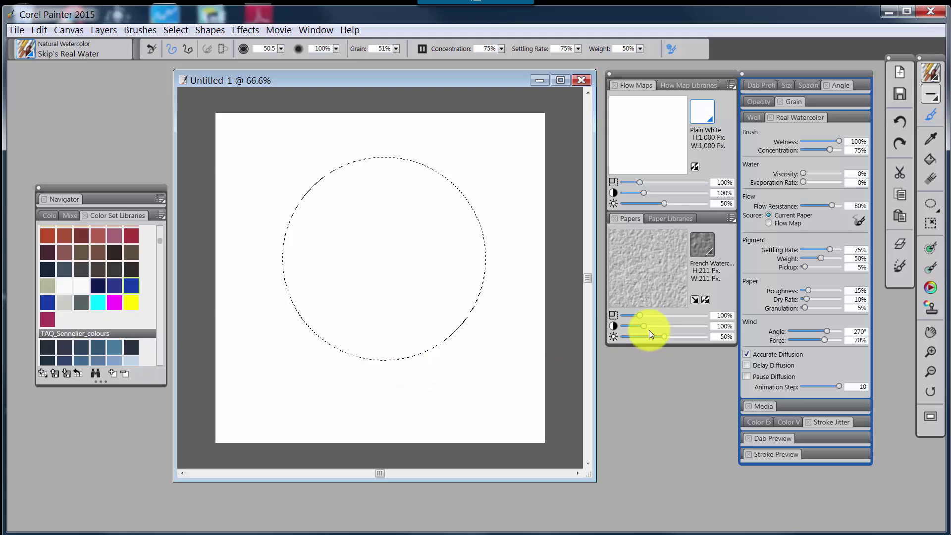
Step: Set the French Watercolor paper's scale to 40%, contrast to 130% and brightness to 30%
{"action": "left_click", "coordinate": [722, 315]}
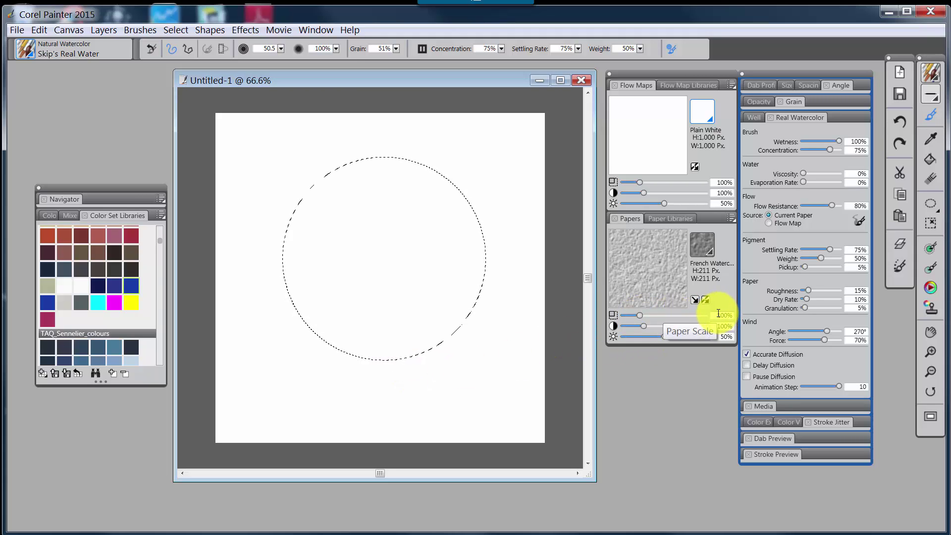
{"action": "type", "text": "40"}
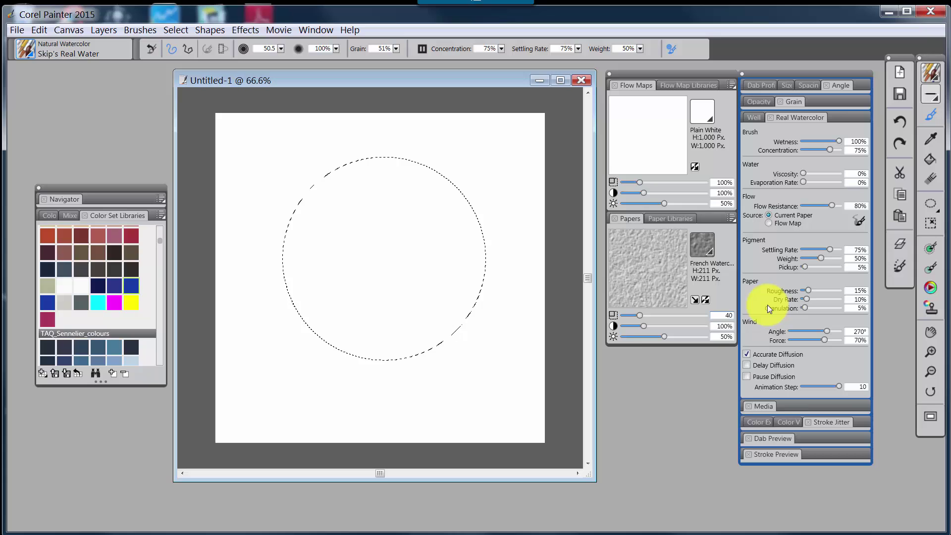
{"action": "key", "text": "Return"}
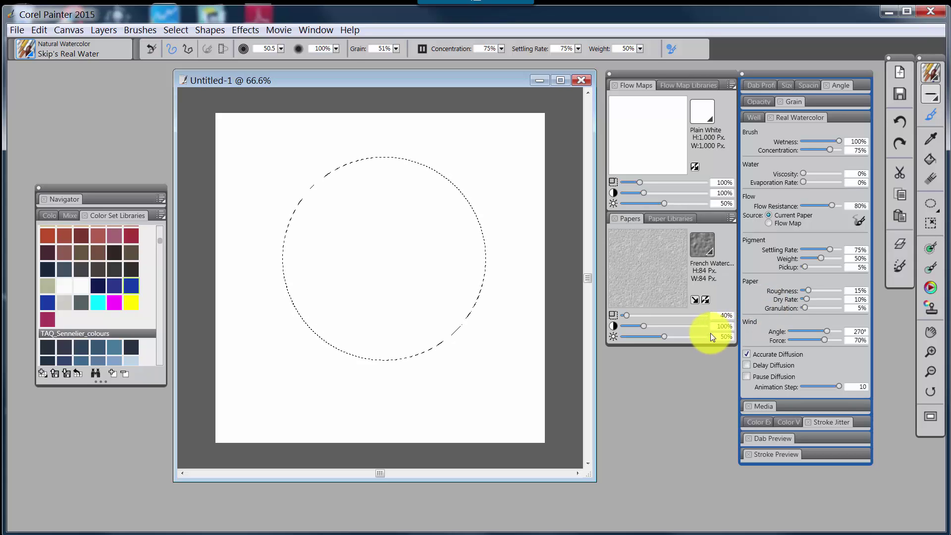
{"action": "left_click", "coordinate": [723, 326]}
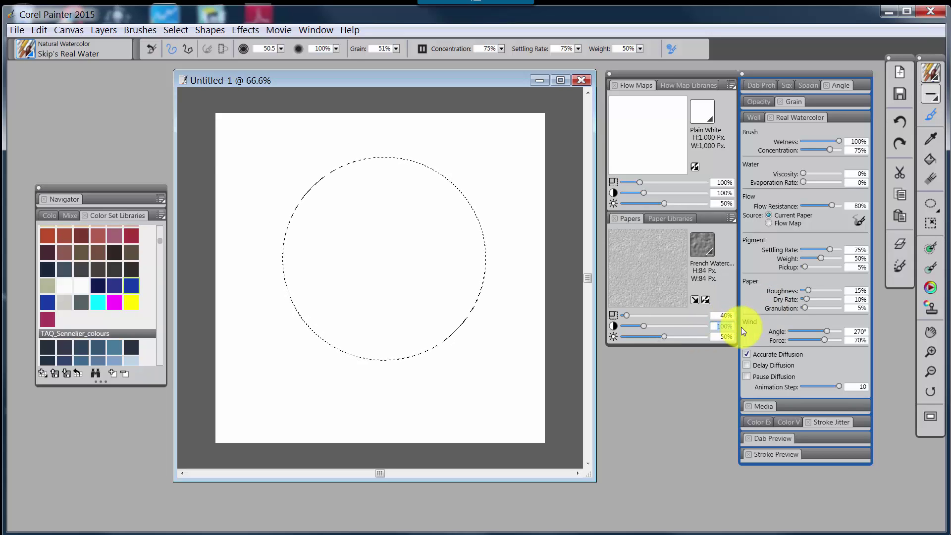
{"action": "type", "text": "130"}
{"action": "key", "text": "Return"}
{"action": "key", "text": "Tab"}
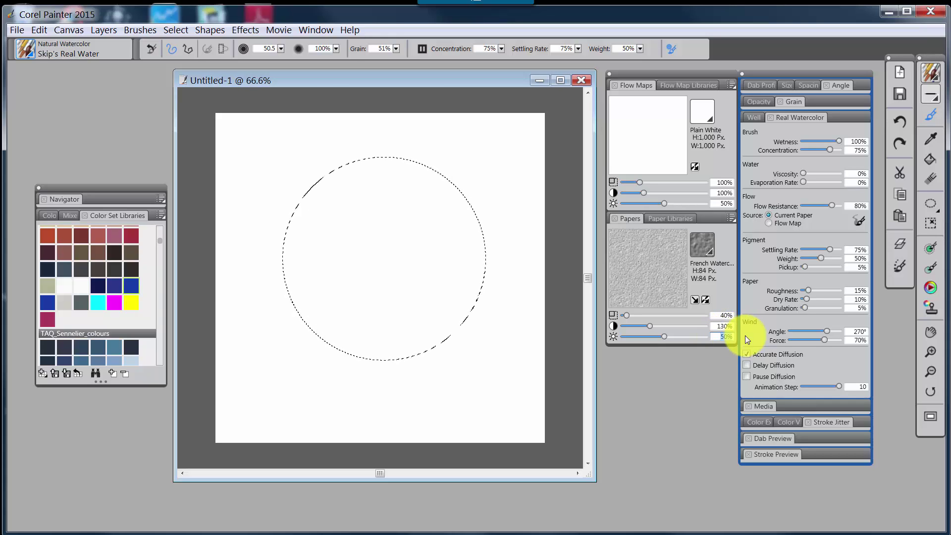
{"action": "type", "text": "30"}
{"action": "key", "text": "Return"}
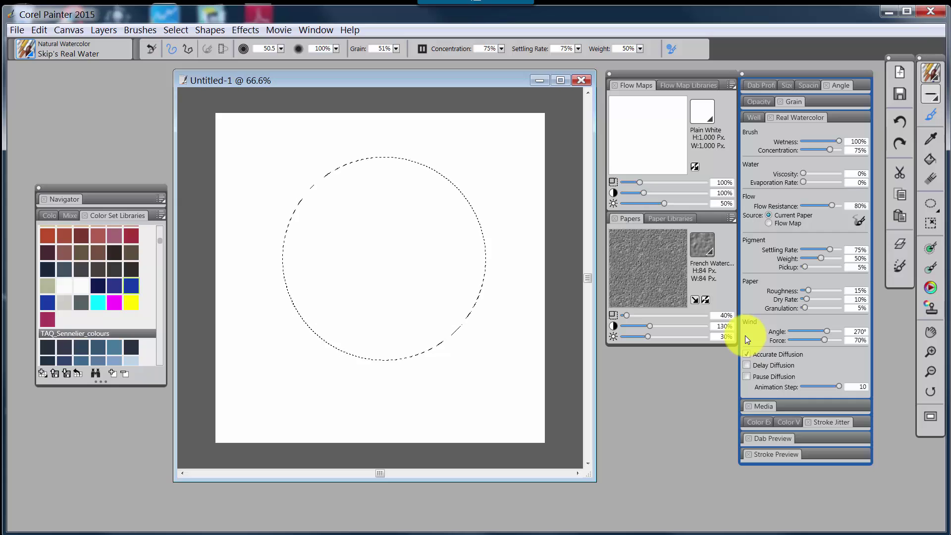
Step: Test a blue wash with darker strokes across the circular selection's lower half, and undo it while keeping the selection in the canvas's middle
{"action": "left_click_drag", "start_coordinate": [297, 268], "coordinate": [395, 157]}
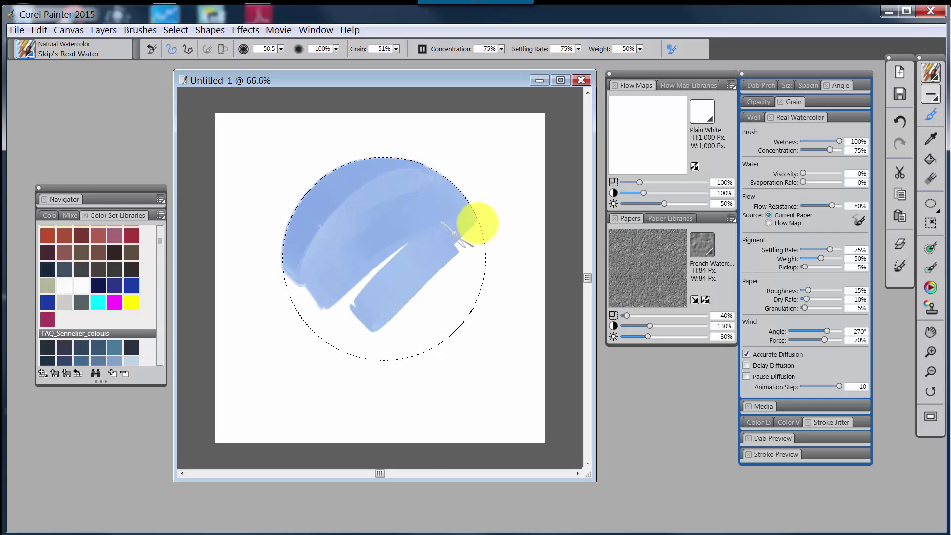
{"action": "mouse_move", "coordinate": [454, 233]}
{"action": "left_mouse_down"}
{"action": "mouse_move", "coordinate": [426, 312]}
{"action": "mouse_move", "coordinate": [484, 244]}
{"action": "mouse_move", "coordinate": [466, 292]}
{"action": "mouse_move", "coordinate": [394, 357]}
{"action": "left_mouse_up"}
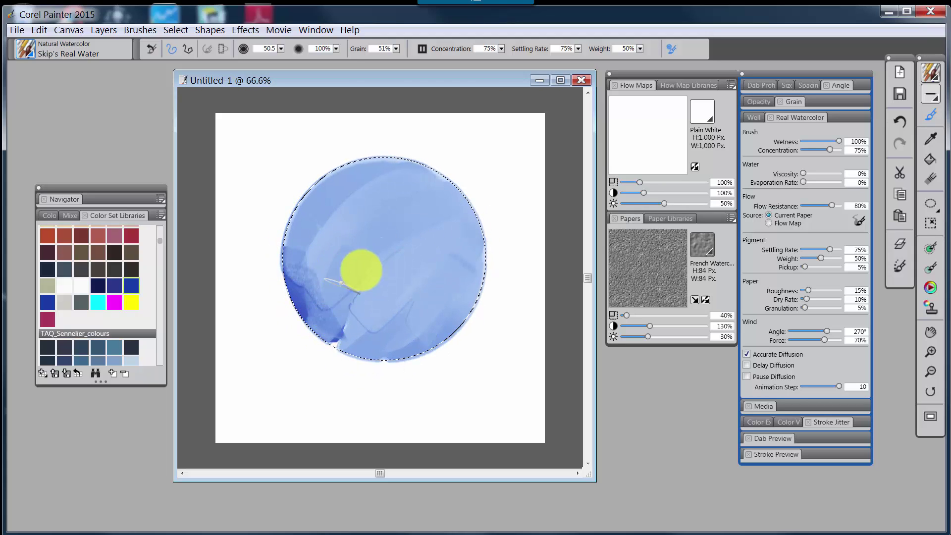
{"action": "mouse_move", "coordinate": [355, 321]}
{"action": "left_mouse_down"}
{"action": "mouse_move", "coordinate": [336, 362]}
{"action": "mouse_move", "coordinate": [394, 287]}
{"action": "mouse_move", "coordinate": [370, 336]}
{"action": "left_mouse_up"}
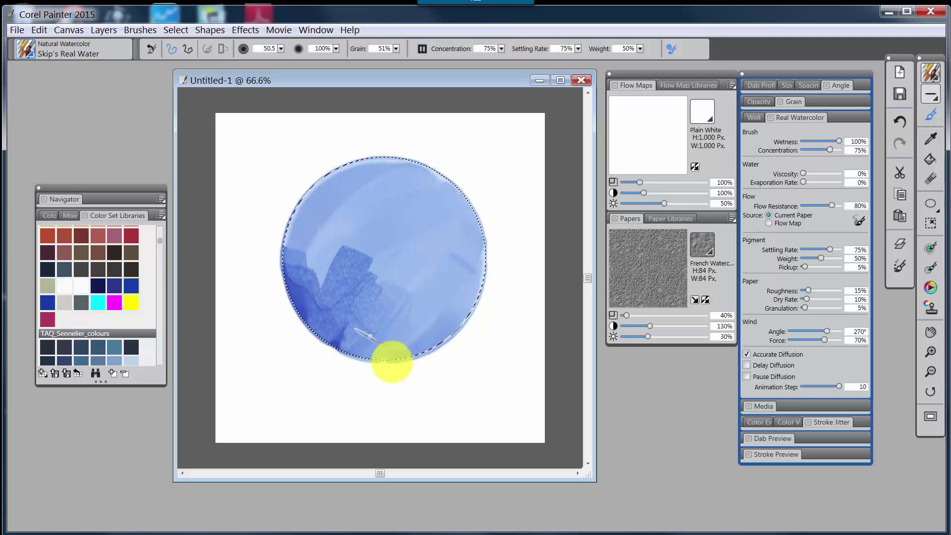
{"action": "left_click_drag", "start_coordinate": [424, 300], "coordinate": [406, 334]}
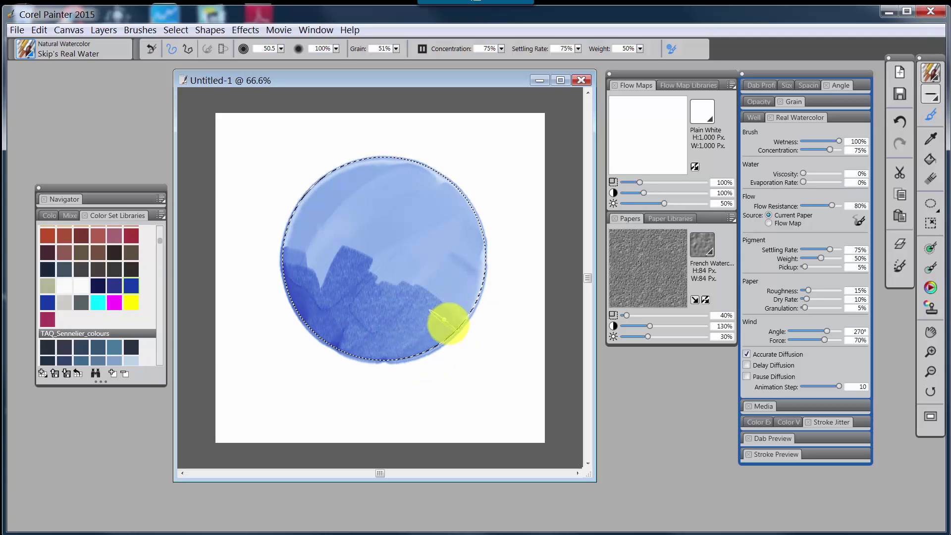
{"action": "mouse_move", "coordinate": [461, 321]}
{"action": "left_mouse_down"}
{"action": "mouse_move", "coordinate": [442, 309]}
{"action": "mouse_move", "coordinate": [472, 266]}
{"action": "mouse_move", "coordinate": [427, 283]}
{"action": "mouse_move", "coordinate": [435, 257]}
{"action": "left_mouse_up"}
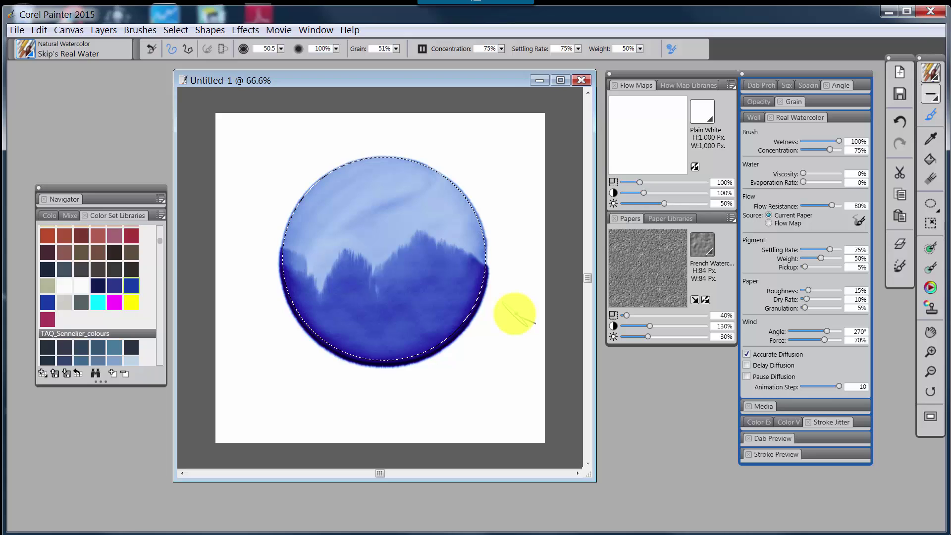
{"action": "key", "text": "ctrl+z"}
{"action": "key", "text": "ctrl+z"}
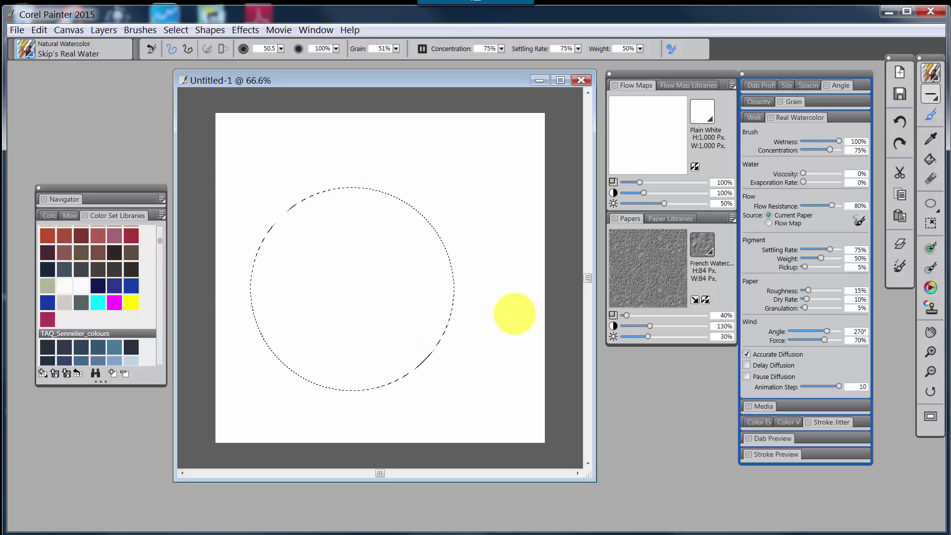
{"action": "key", "text": "ctrl+y"}
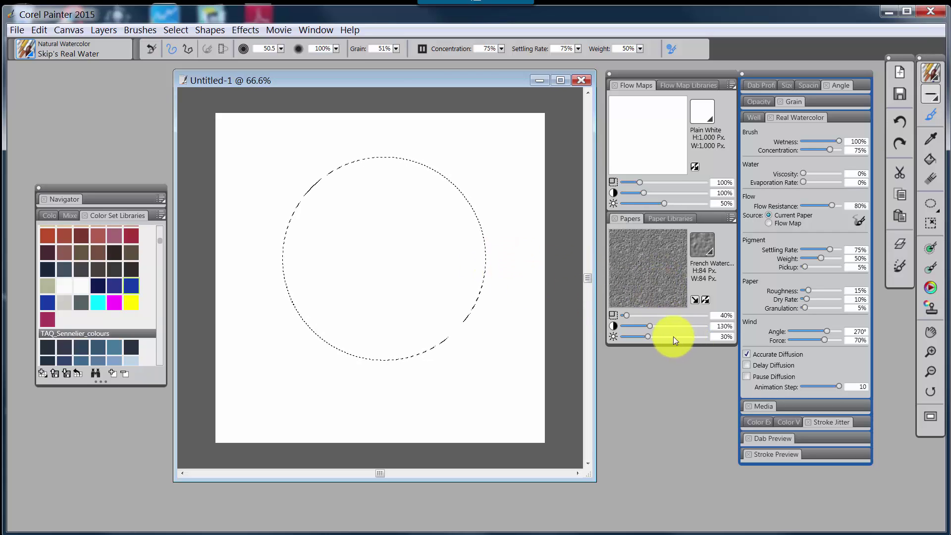
Step: Set the French Watercolor paper's brightness to 20% and its contrast to 150%
{"action": "left_click", "coordinate": [725, 337]}
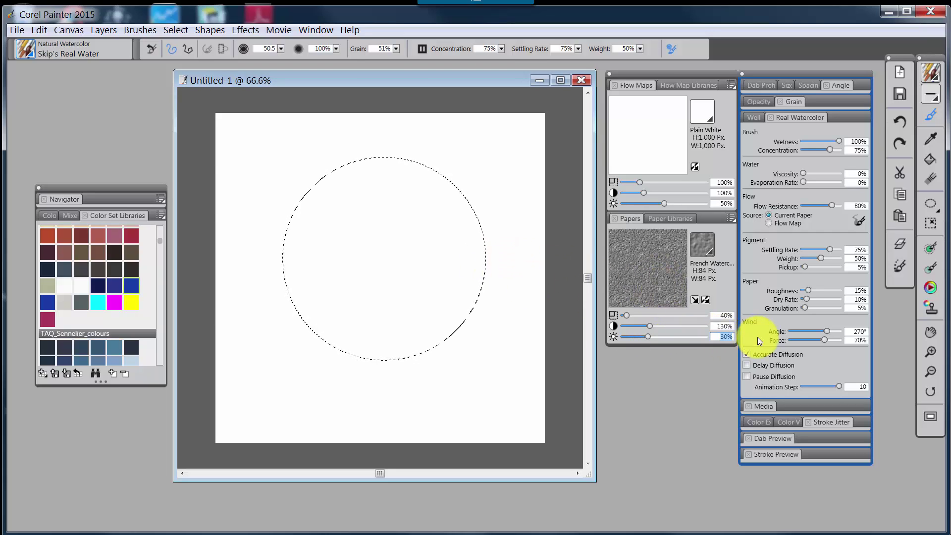
{"action": "type", "text": "20"}
{"action": "key", "text": "Return"}
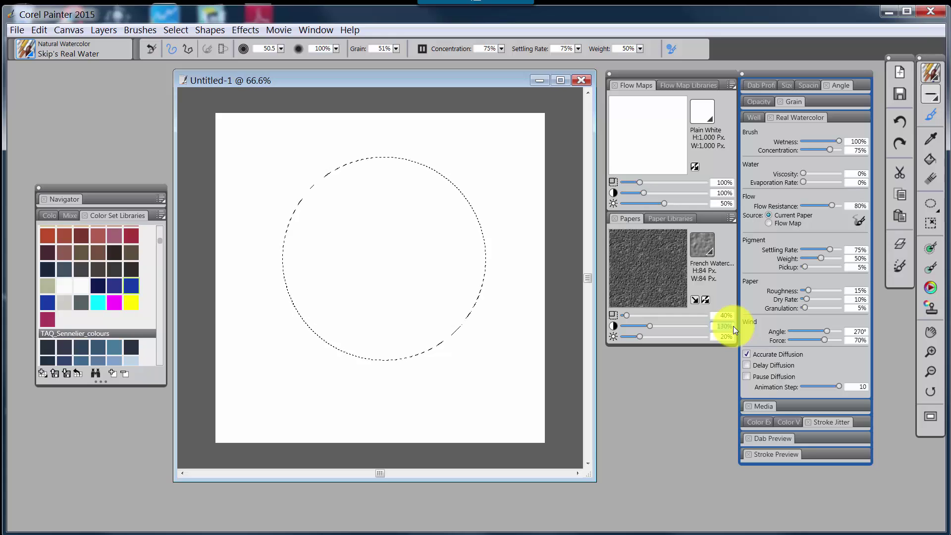
{"action": "scroll", "coordinate": [733, 326], "scroll_direction": "up", "scroll_amount": 2}
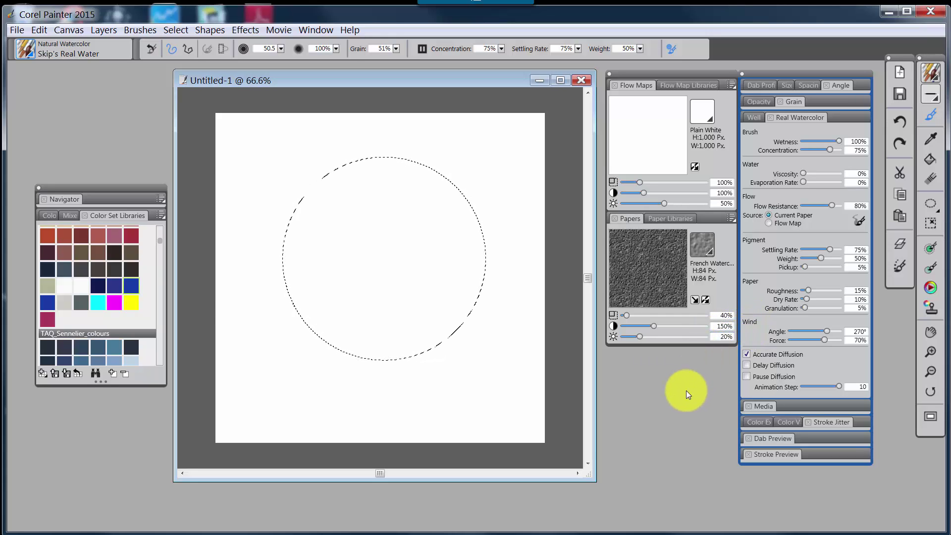
Step: Test a blue wash across the whole circular selection with the darker, higher-contrast paper, and undo it
{"action": "left_click_drag", "start_coordinate": [323, 219], "coordinate": [303, 252]}
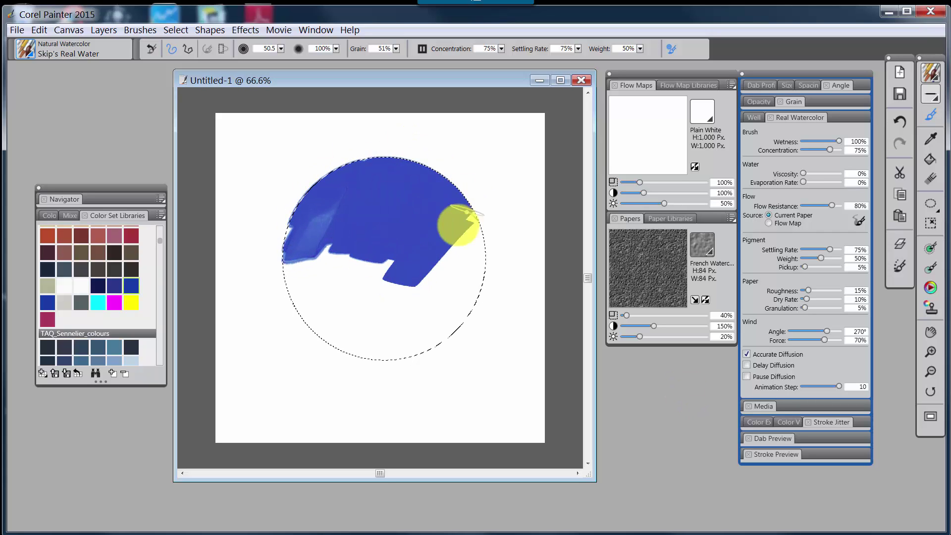
{"action": "mouse_move", "coordinate": [448, 327]}
{"action": "left_mouse_down"}
{"action": "mouse_move", "coordinate": [408, 345]}
{"action": "mouse_move", "coordinate": [385, 379]}
{"action": "mouse_move", "coordinate": [413, 306]}
{"action": "mouse_move", "coordinate": [371, 334]}
{"action": "mouse_move", "coordinate": [359, 296]}
{"action": "mouse_move", "coordinate": [334, 330]}
{"action": "left_mouse_up"}
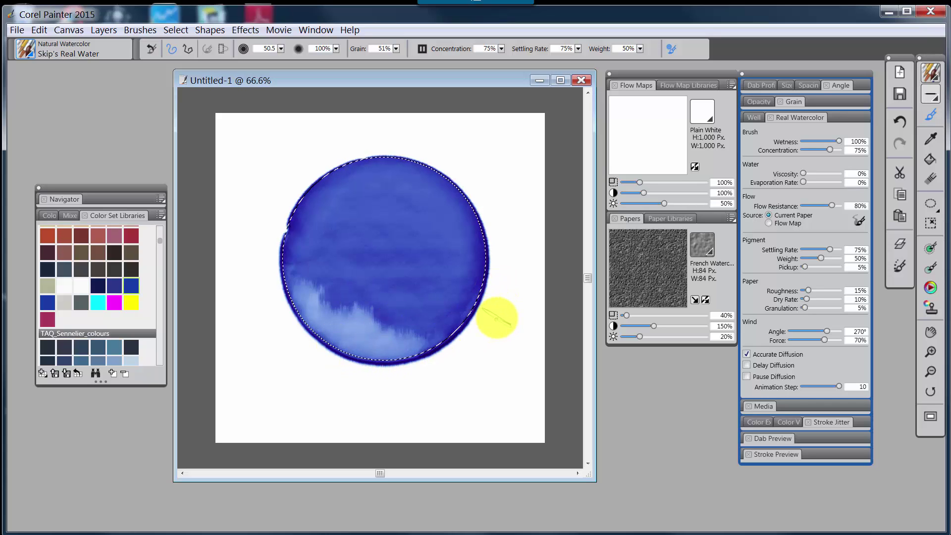
{"action": "key", "text": "ctrl+z"}
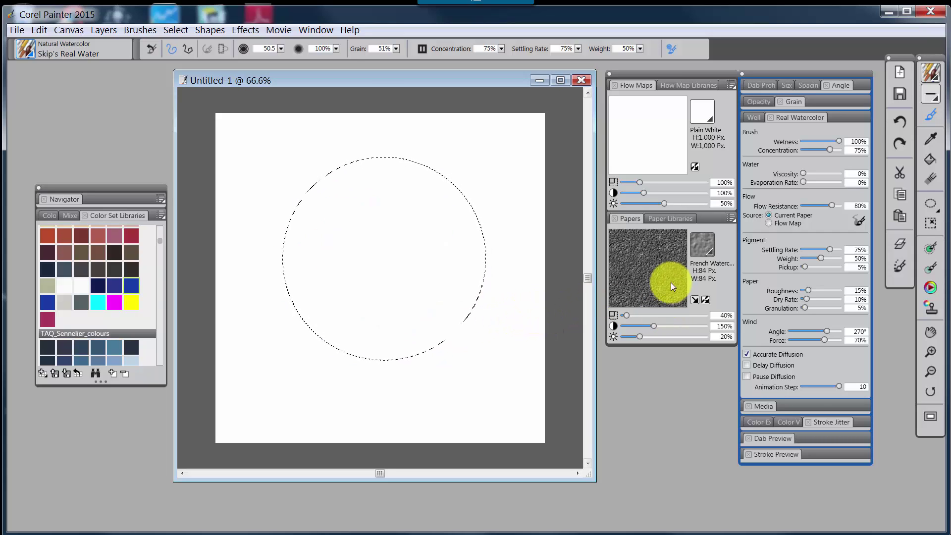
Step: Choose the Saunders watercolor paper from Tim's traditional watercolour papers library as the current paper
{"action": "left_click", "coordinate": [708, 252]}
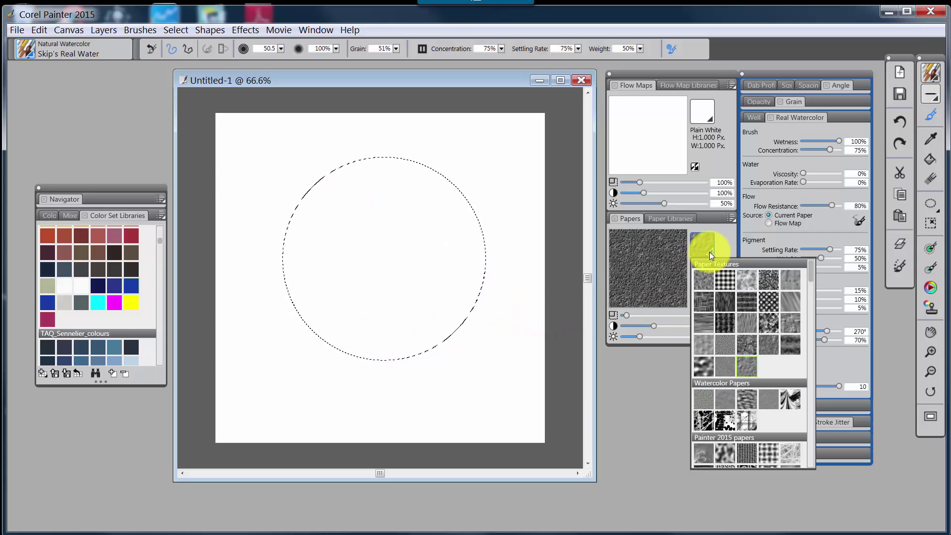
{"action": "left_click_drag", "start_coordinate": [811, 270], "coordinate": [814, 299]}
{"action": "scroll", "coordinate": [814, 298], "scroll_direction": "down", "scroll_amount": 2}
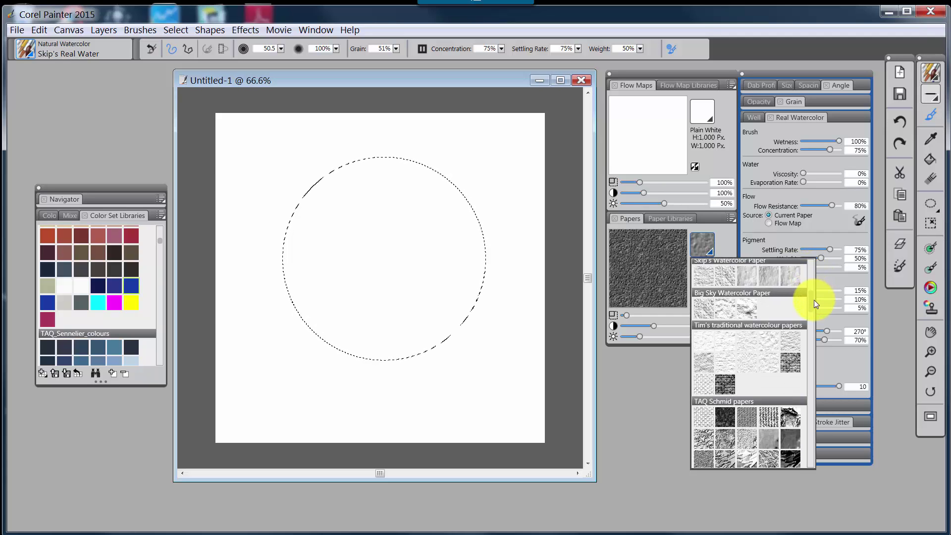
{"action": "left_click", "coordinate": [701, 363]}
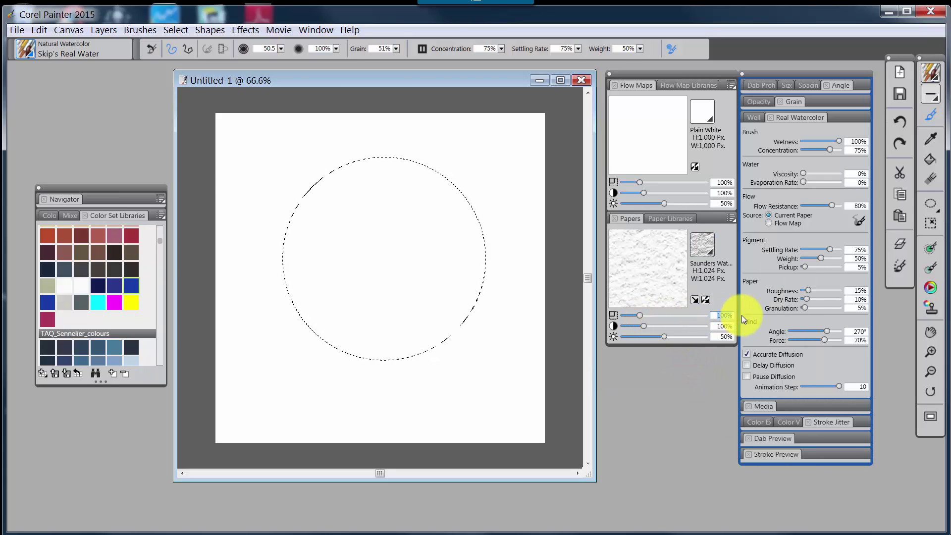
Step: Set the Saunders paper's scale to 40%, contrast to 150% and brightness to 20%
{"action": "type", "text": "40"}
{"action": "key", "text": "Return"}
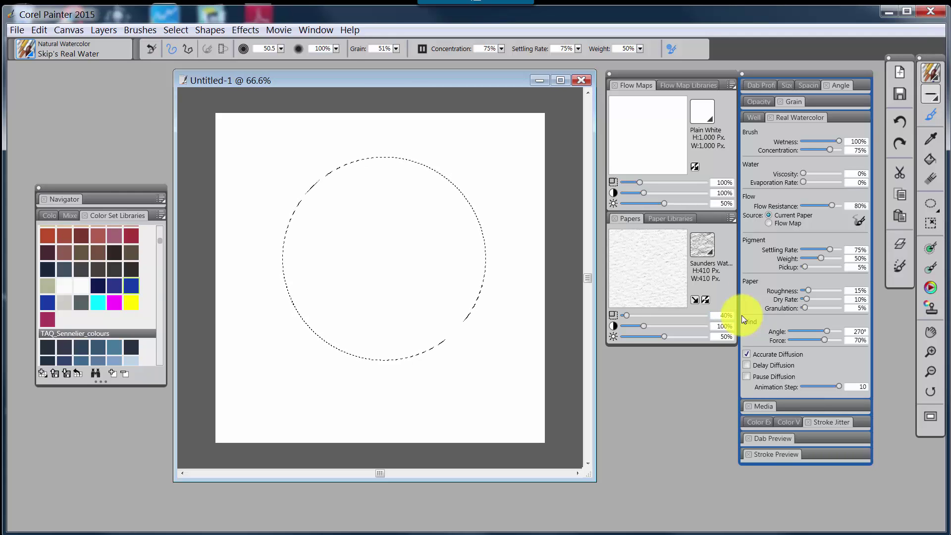
{"action": "double_click", "coordinate": [719, 328]}
{"action": "type", "text": "15"}
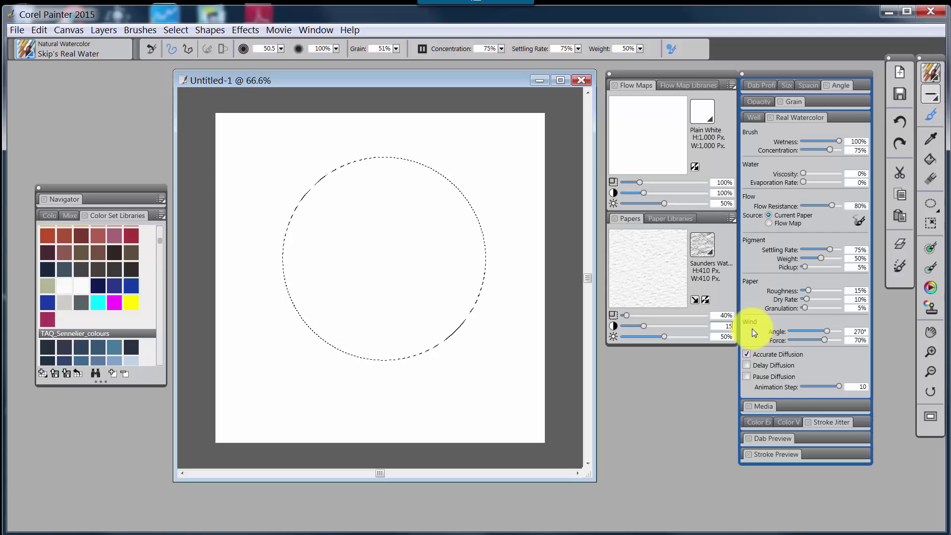
{"action": "type", "text": "0"}
{"action": "key", "text": "Return"}
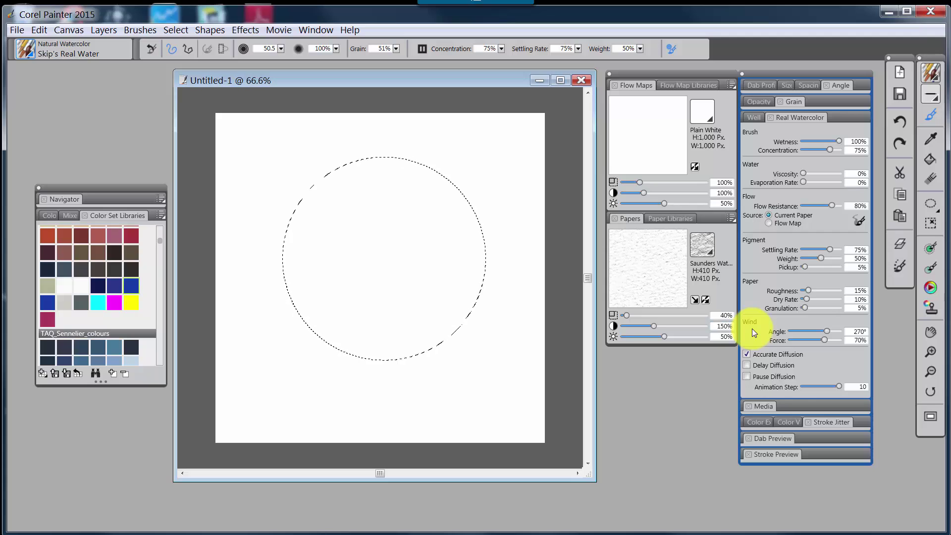
{"action": "double_click", "coordinate": [719, 335]}
{"action": "type", "text": "20"}
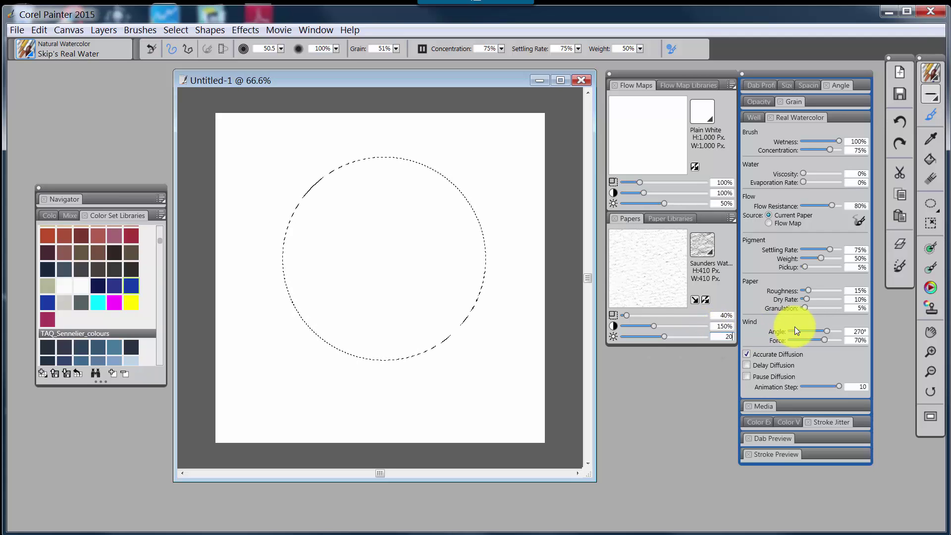
{"action": "key", "text": "Return"}
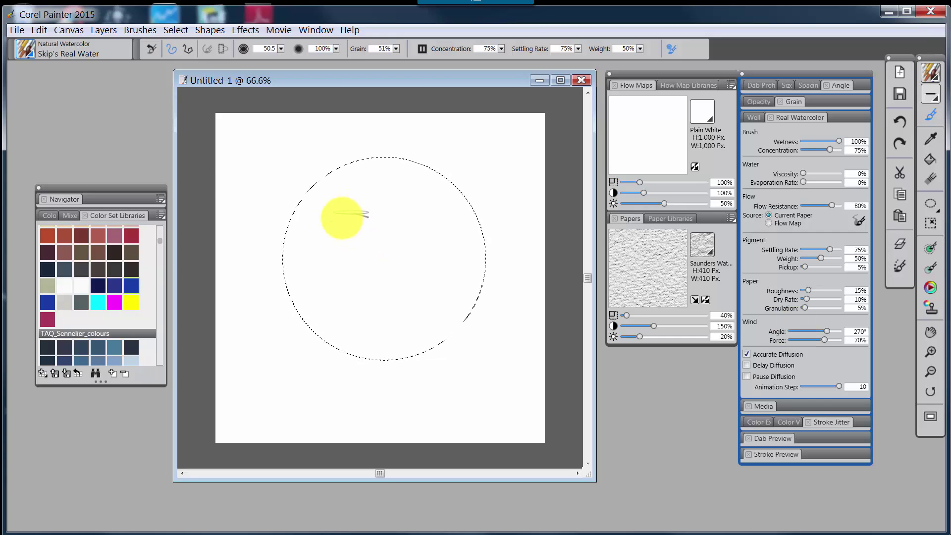
Step: Try a short stroke in the lower part of the circular selection, undo it, and turn on Pause Diffusion for the brush
{"action": "left_click_drag", "start_coordinate": [303, 281], "coordinate": [343, 283]}
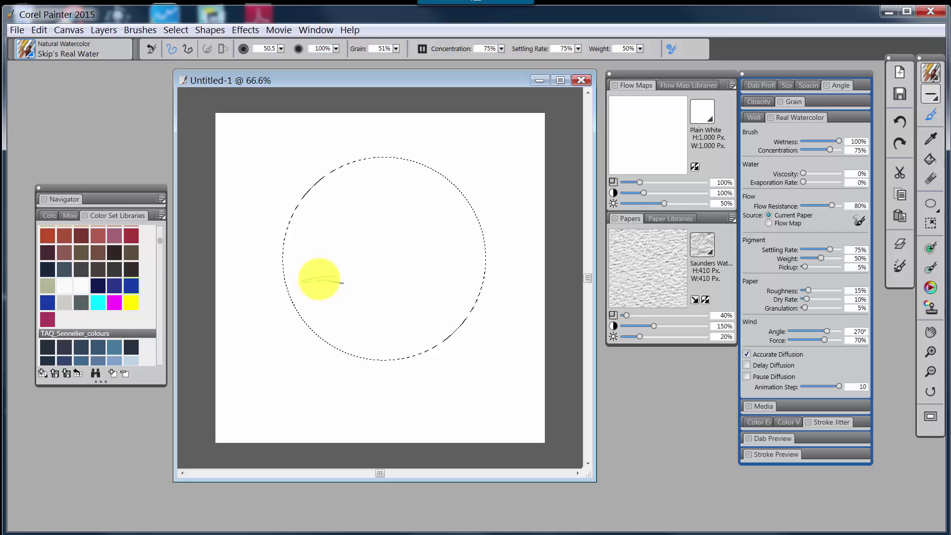
{"action": "key", "text": "ctrl+z"}
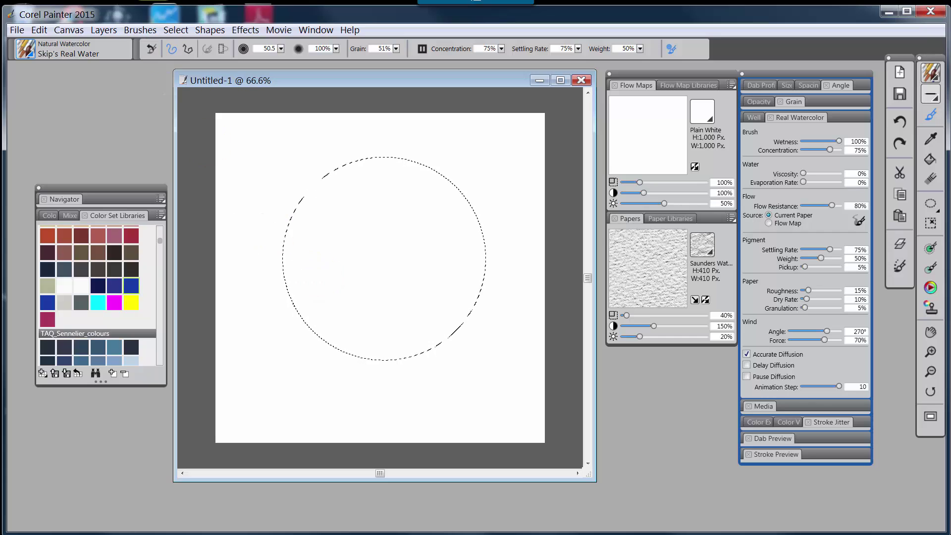
{"action": "left_click", "coordinate": [423, 49]}
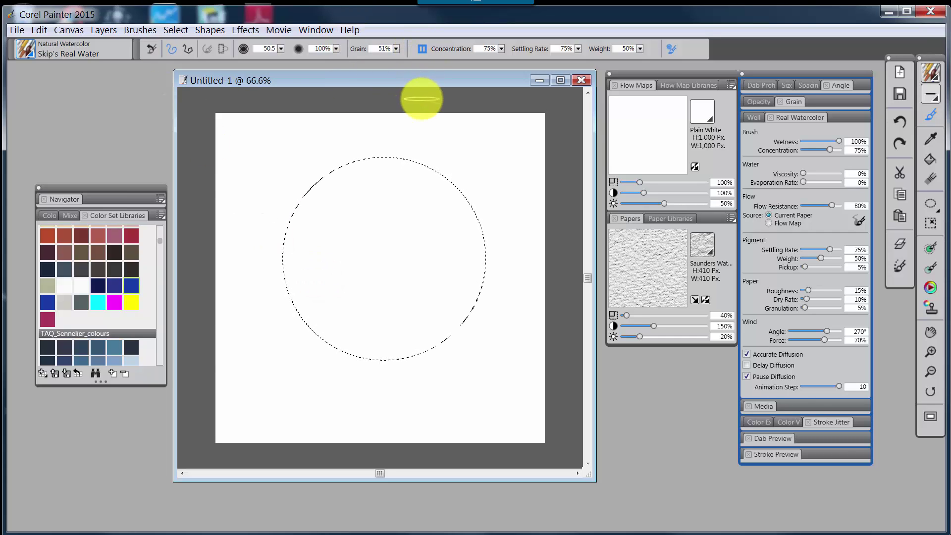
Step: Paint blue strokes across the upper part of the circular selection, and overlay dark violet-blue strokes on its middle and upper-left areas
{"action": "left_click", "coordinate": [131, 287]}
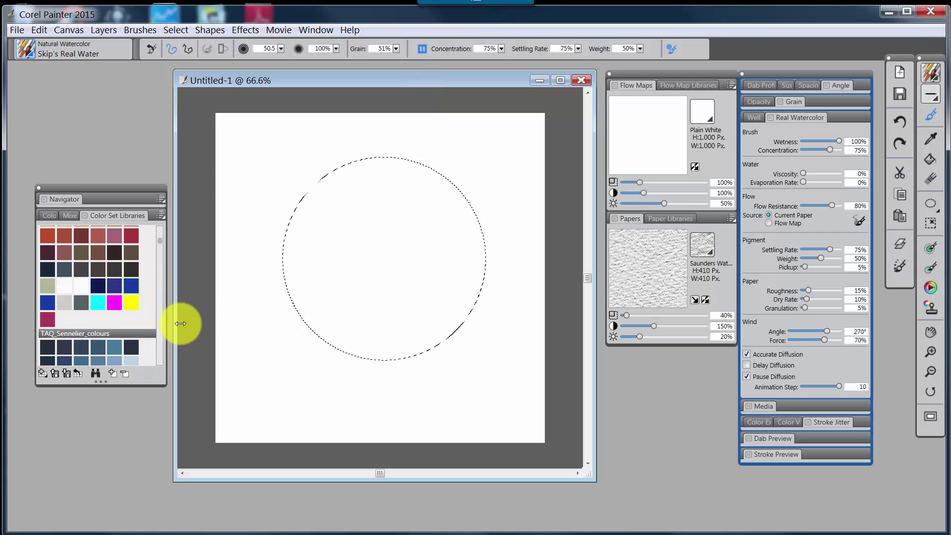
{"action": "mouse_move", "coordinate": [309, 243]}
{"action": "left_mouse_down"}
{"action": "mouse_move", "coordinate": [367, 162]}
{"action": "mouse_move", "coordinate": [329, 216]}
{"action": "mouse_move", "coordinate": [424, 170]}
{"action": "mouse_move", "coordinate": [393, 233]}
{"action": "mouse_move", "coordinate": [452, 201]}
{"action": "mouse_move", "coordinate": [465, 227]}
{"action": "left_mouse_up"}
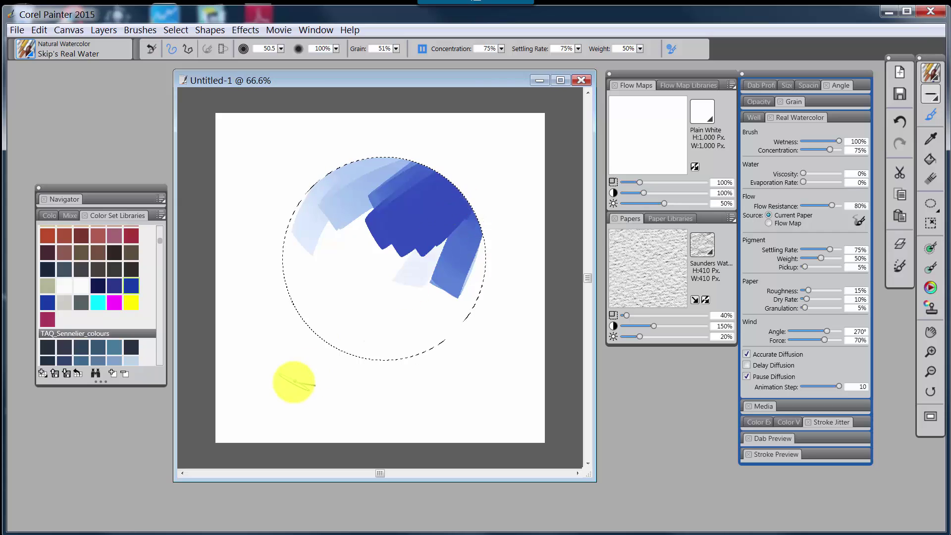
{"action": "left_click", "coordinate": [131, 346]}
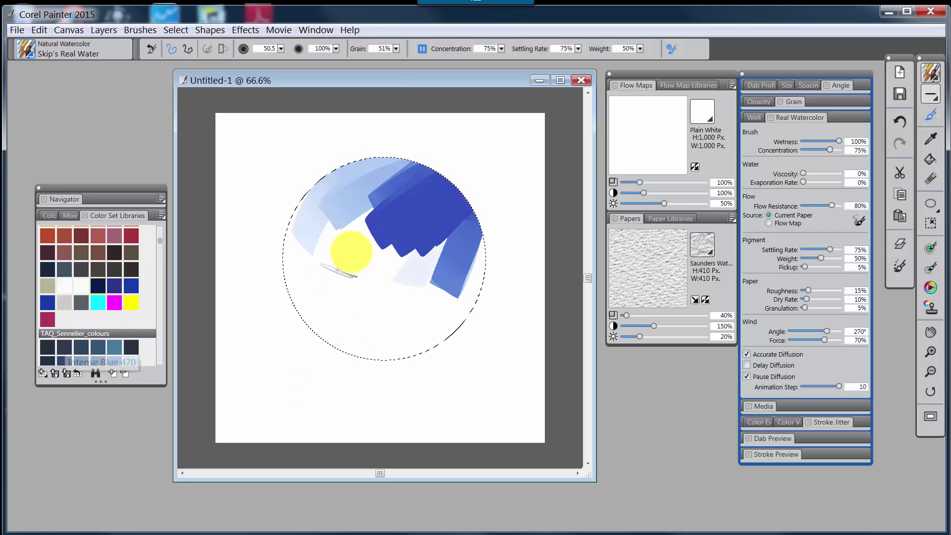
{"action": "mouse_move", "coordinate": [339, 255]}
{"action": "left_mouse_down"}
{"action": "mouse_move", "coordinate": [333, 218]}
{"action": "mouse_move", "coordinate": [343, 169]}
{"action": "mouse_move", "coordinate": [361, 170]}
{"action": "mouse_move", "coordinate": [335, 266]}
{"action": "mouse_move", "coordinate": [432, 258]}
{"action": "mouse_move", "coordinate": [367, 249]}
{"action": "left_mouse_up"}
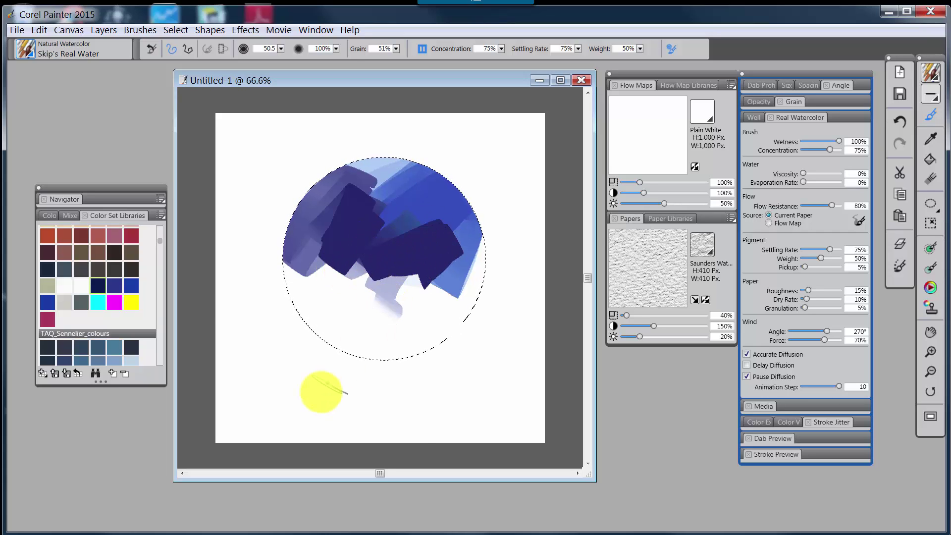
Step: Choose an ochre yellow from the color set and paint it over the lower part of the circular selection and its remaining edges
{"action": "left_click", "coordinate": [159, 315]}
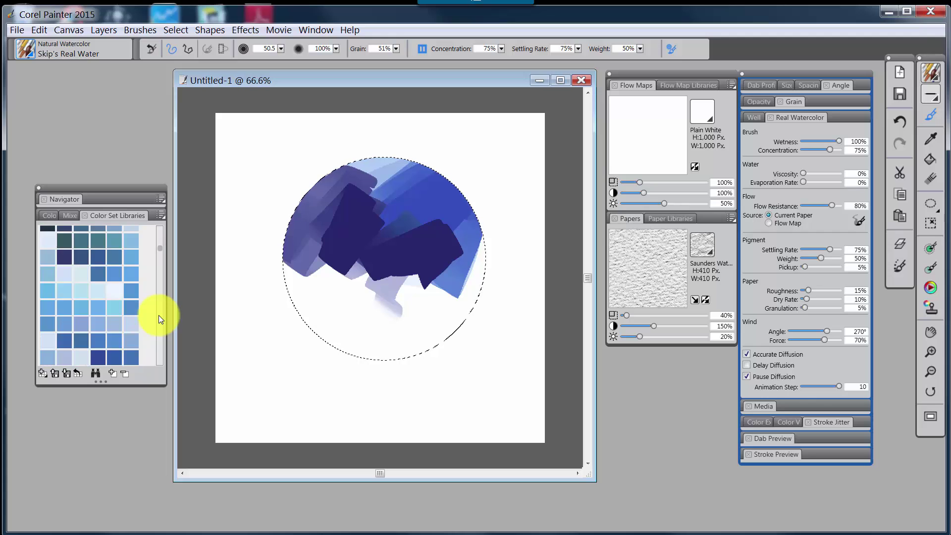
{"action": "left_click", "coordinate": [158, 315]}
{"action": "left_click", "coordinate": [158, 315]}
{"action": "left_click", "coordinate": [159, 315]}
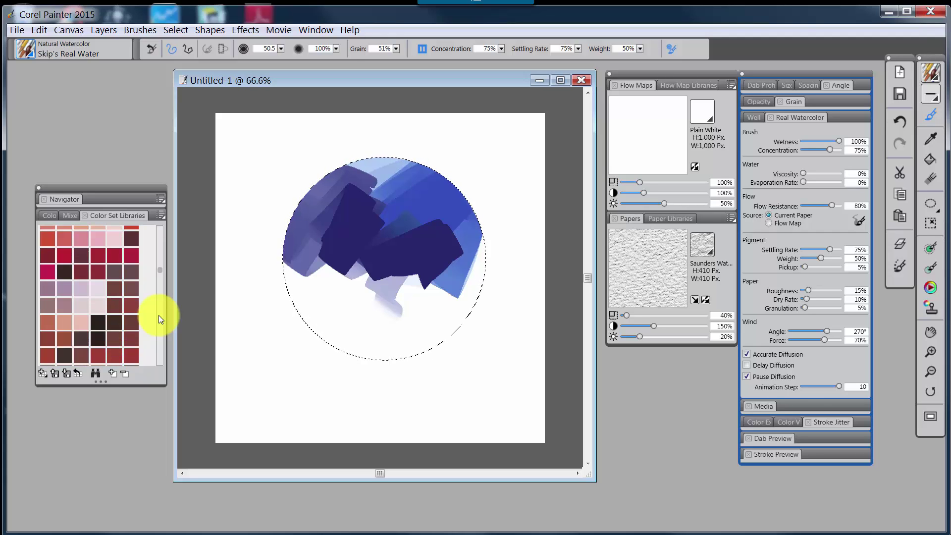
{"action": "left_click", "coordinate": [160, 316]}
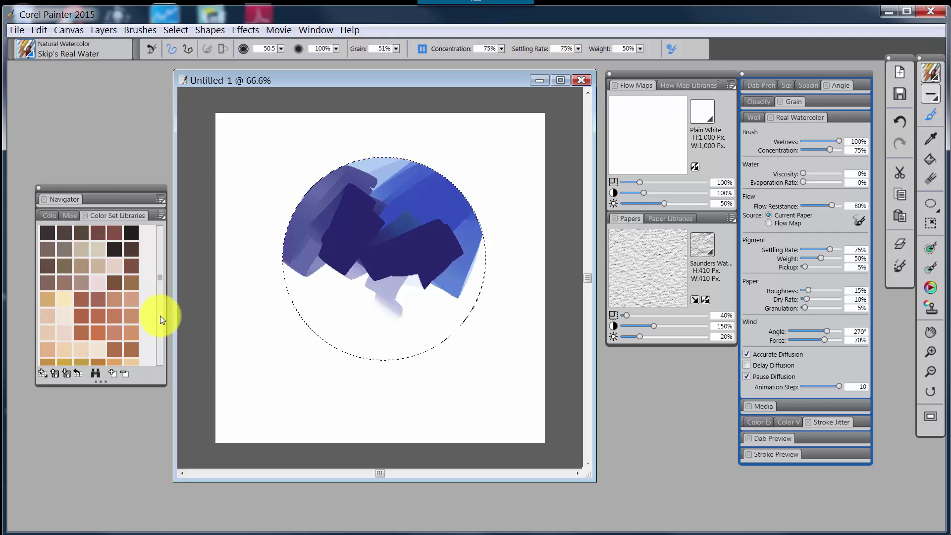
{"action": "left_click", "coordinate": [159, 316]}
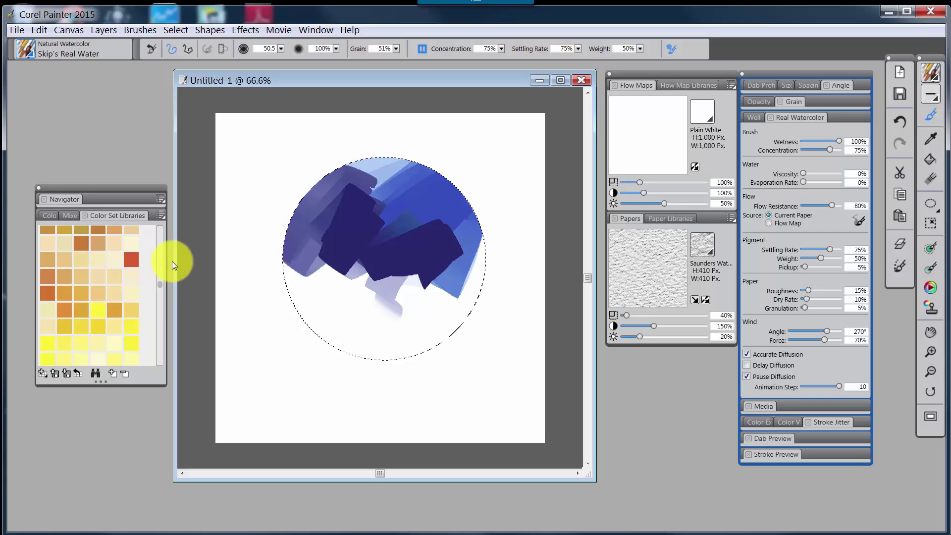
{"action": "left_click", "coordinate": [159, 284]}
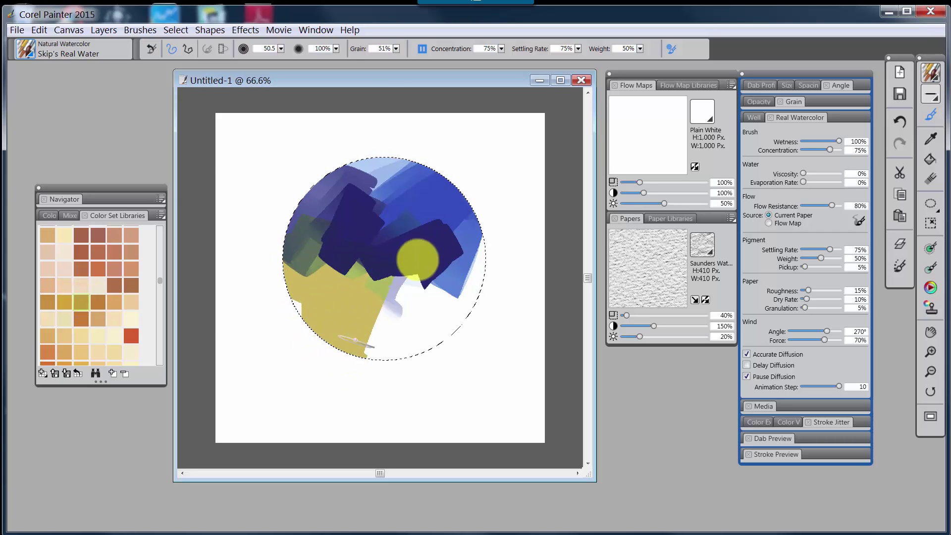
{"action": "mouse_move", "coordinate": [356, 340]}
{"action": "left_mouse_down"}
{"action": "mouse_move", "coordinate": [412, 318]}
{"action": "mouse_move", "coordinate": [416, 334]}
{"action": "mouse_move", "coordinate": [436, 333]}
{"action": "left_mouse_up"}
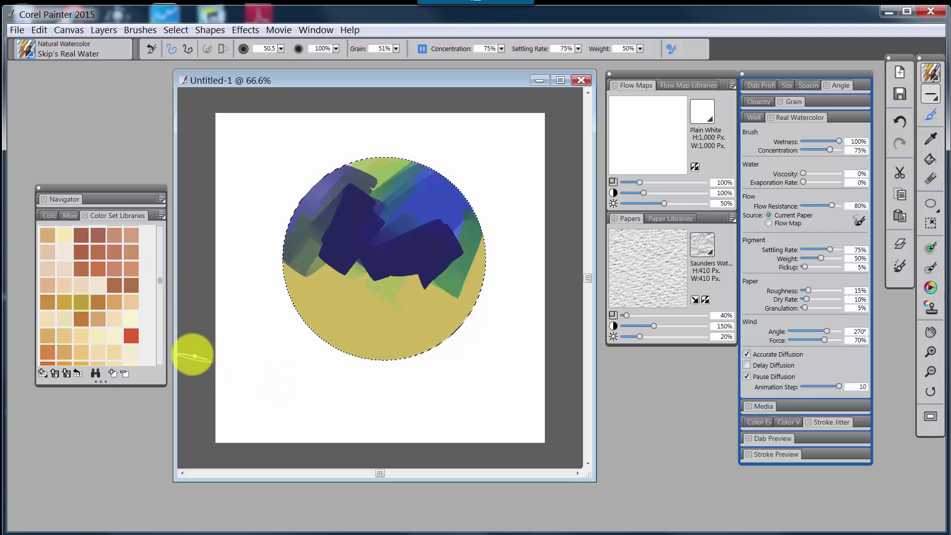
Step: Choose a green from the color set and glaze it over the blue and violet areas in the upper half of the circle
{"action": "left_click", "coordinate": [160, 340]}
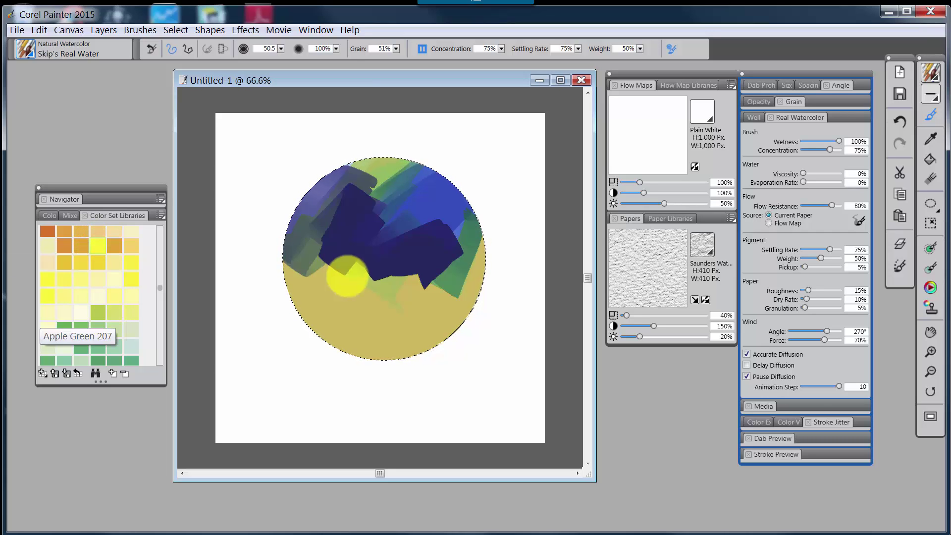
{"action": "left_click_drag", "start_coordinate": [330, 281], "coordinate": [298, 268]}
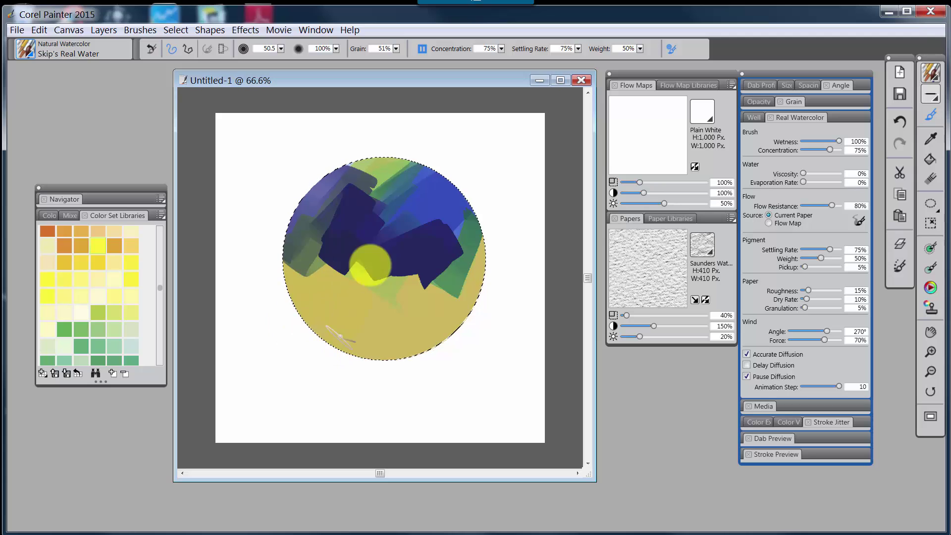
{"action": "mouse_move", "coordinate": [365, 266]}
{"action": "left_mouse_down"}
{"action": "mouse_move", "coordinate": [403, 193]}
{"action": "mouse_move", "coordinate": [445, 282]}
{"action": "mouse_move", "coordinate": [446, 308]}
{"action": "mouse_move", "coordinate": [439, 218]}
{"action": "mouse_move", "coordinate": [401, 166]}
{"action": "mouse_move", "coordinate": [291, 223]}
{"action": "mouse_move", "coordinate": [414, 155]}
{"action": "mouse_move", "coordinate": [478, 275]}
{"action": "left_mouse_up"}
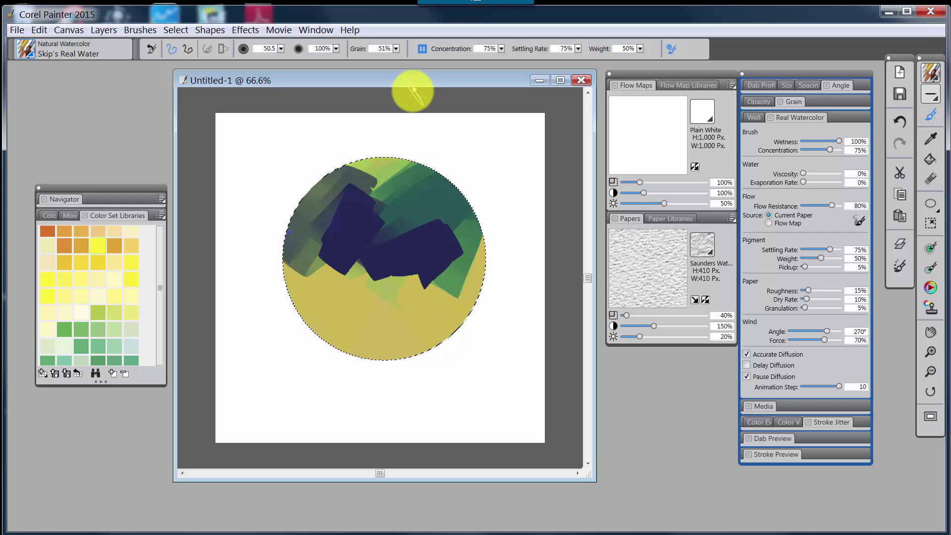
Step: Release the paused diffusion so the painted circle flows with the current paper, pause it again, and undo the diffused wash
{"action": "left_click", "coordinate": [421, 49]}
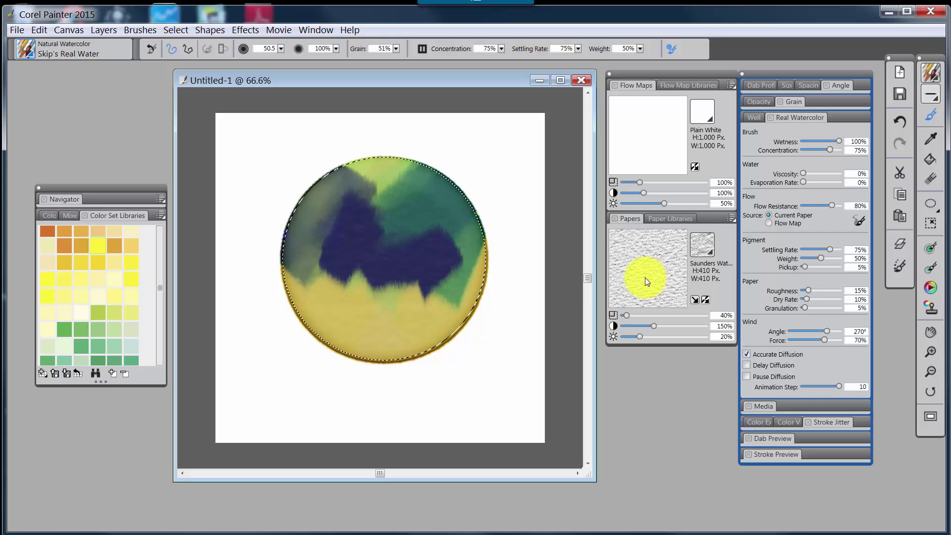
{"action": "left_click_drag", "start_coordinate": [475, 319], "coordinate": [435, 322]}
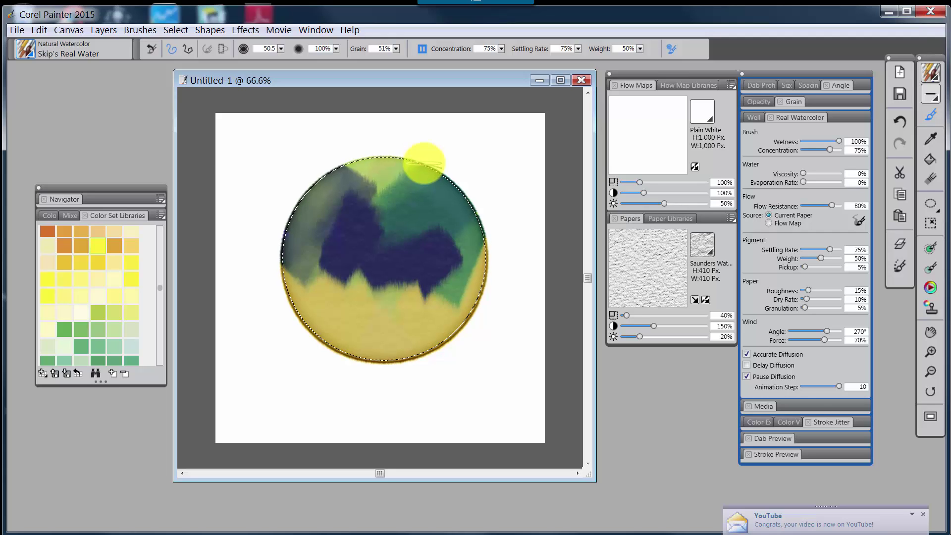
{"action": "key", "text": "ctrl+z"}
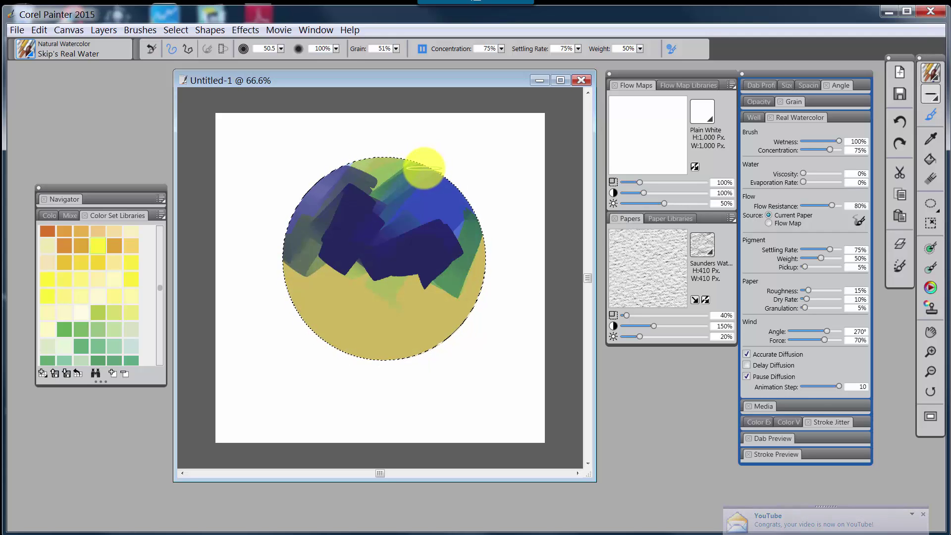
Step: Diffuse the painted circle with Flow Map as the flow source and Pause Diffusion off, and undo the result
{"action": "left_click", "coordinate": [426, 190]}
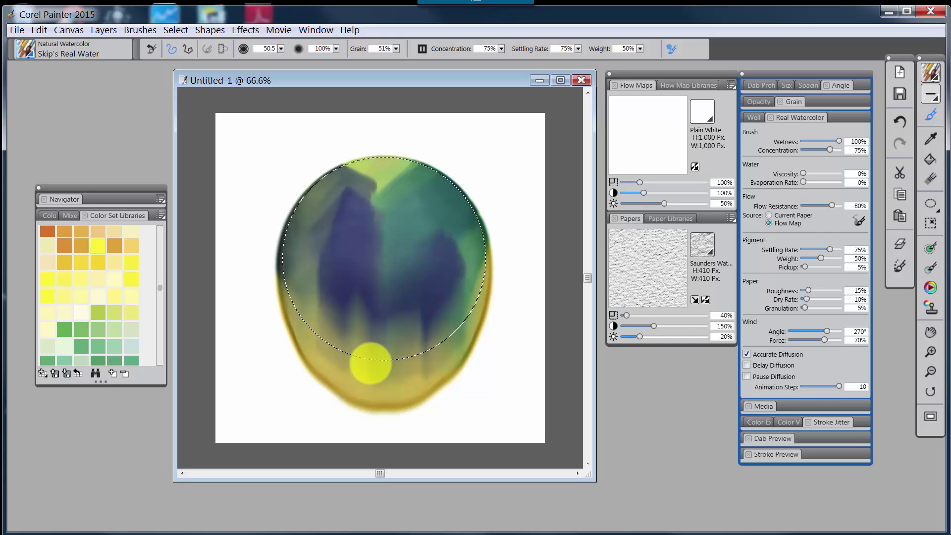
{"action": "key", "text": "ctrl+z"}
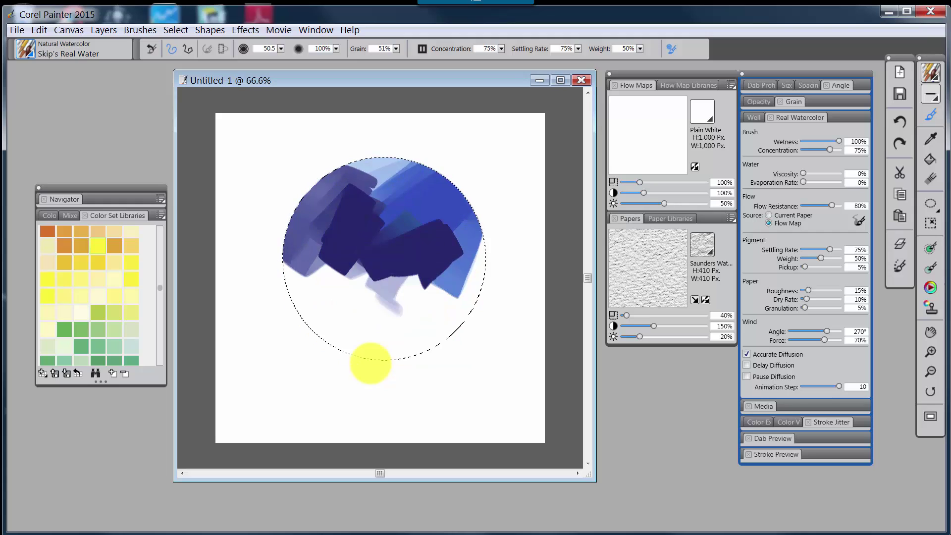
Step: Undo the remaining strokes to clear the canvas, and deselect the circular selection
{"action": "key", "text": "ctrl+d"}
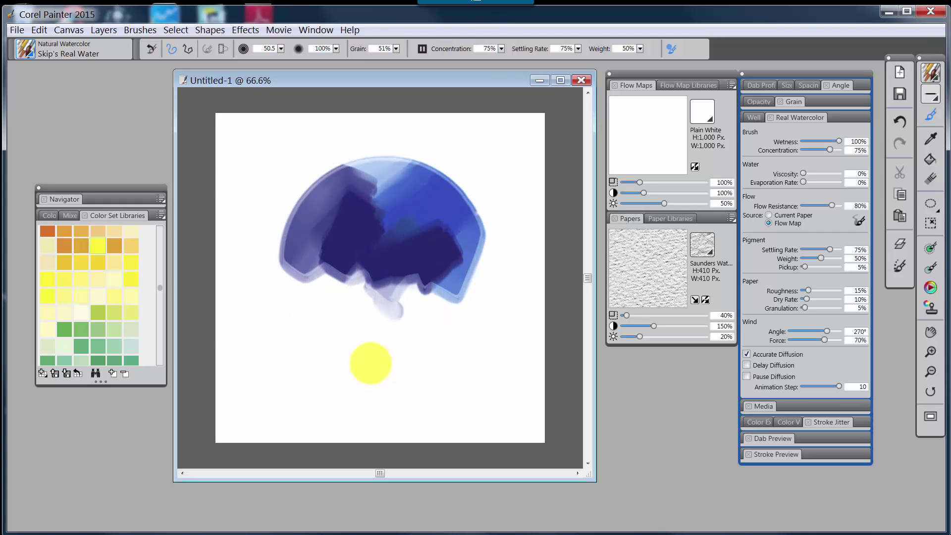
{"action": "key", "text": "ctrl+z"}
{"action": "key", "text": "ctrl+z"}
{"action": "key", "text": "ctrl+z"}
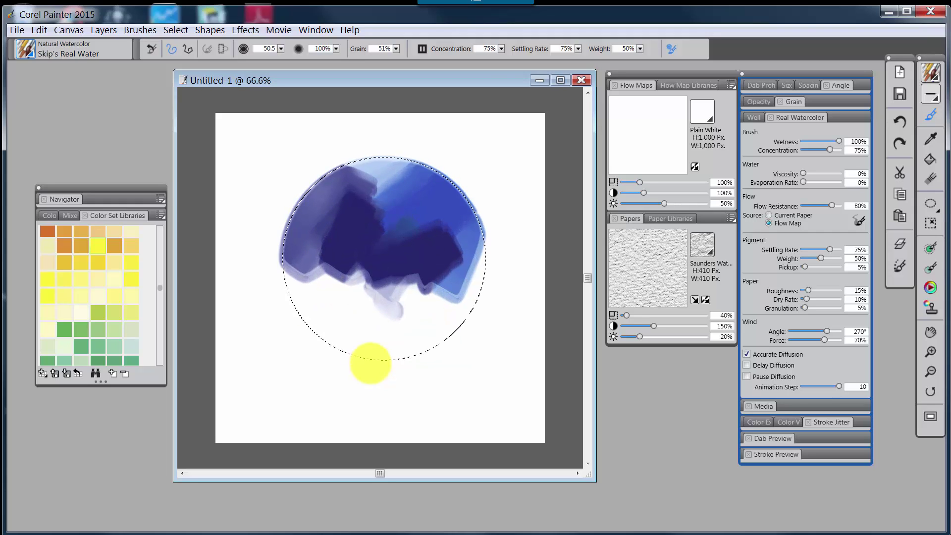
{"action": "key", "text": "ctrl+d"}
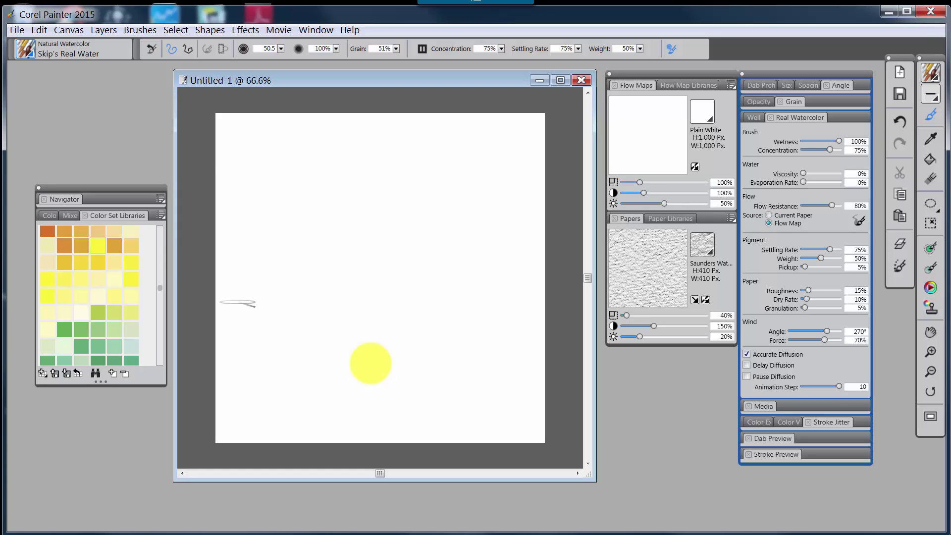
Step: Set the color to black with hue 0 and paint broad watercolor strokes across the upper-right part of the canvas
{"action": "scroll", "coordinate": [89, 294], "scroll_direction": "up", "scroll_amount": 5}
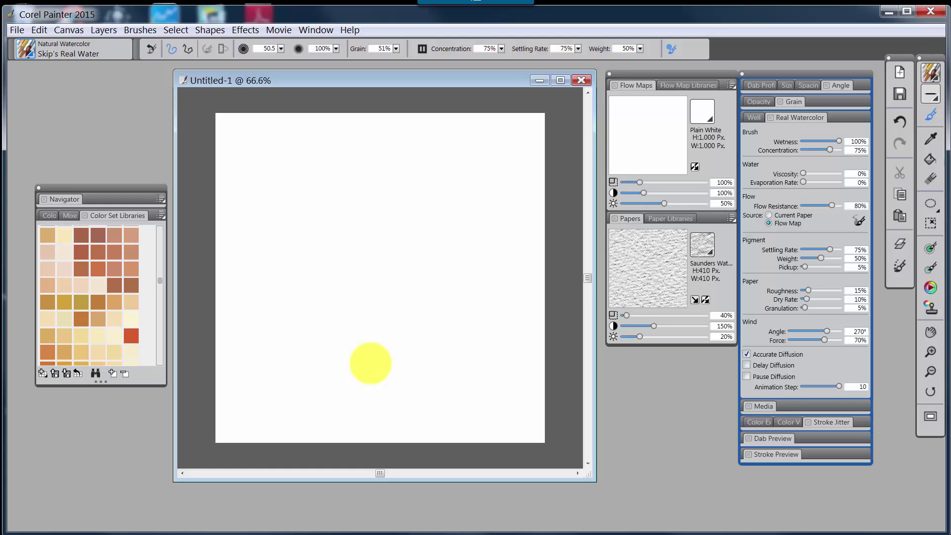
{"action": "key", "text": "ctrl+1"}
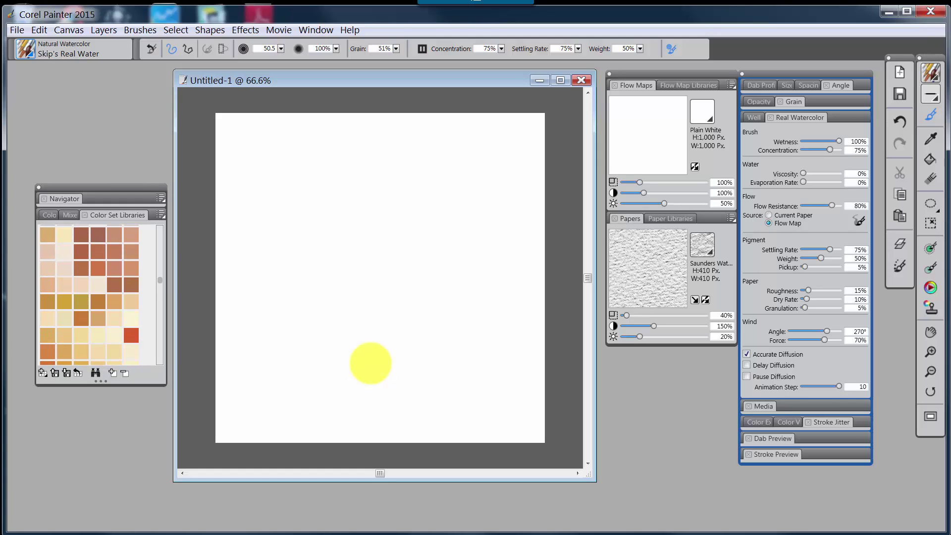
{"action": "left_click", "coordinate": [78, 324]}
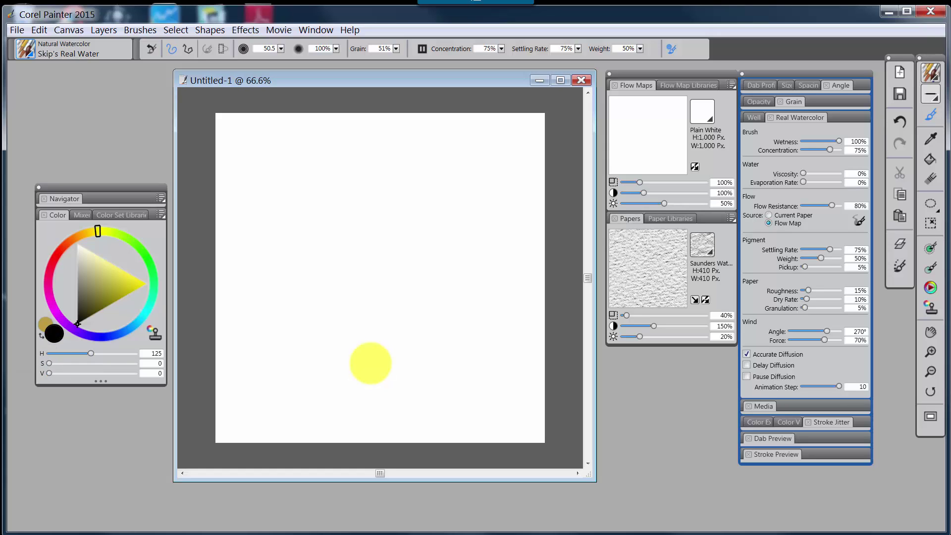
{"action": "left_click_drag", "start_coordinate": [90, 353], "coordinate": [48, 353]}
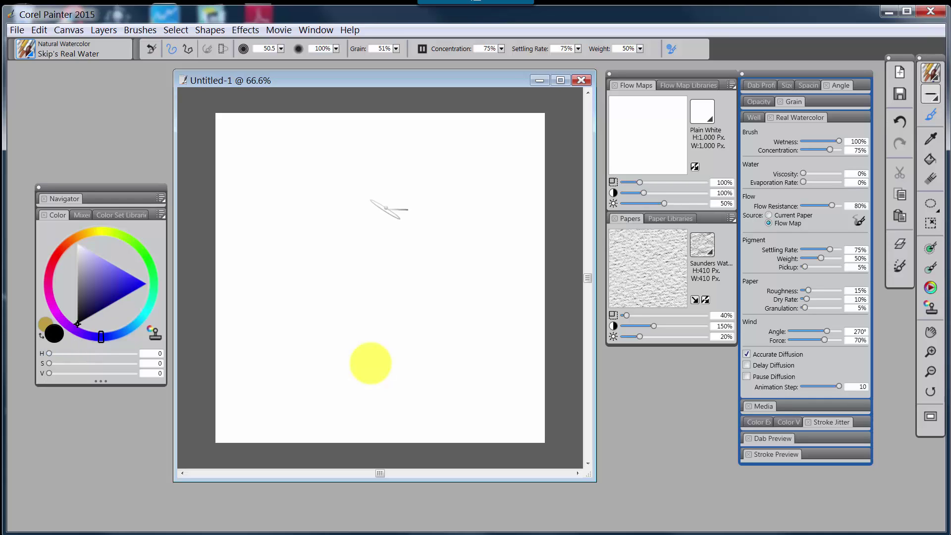
{"action": "mouse_move", "coordinate": [362, 225]}
{"action": "left_mouse_down"}
{"action": "mouse_move", "coordinate": [384, 185]}
{"action": "mouse_move", "coordinate": [413, 170]}
{"action": "mouse_move", "coordinate": [394, 191]}
{"action": "mouse_move", "coordinate": [451, 188]}
{"action": "mouse_move", "coordinate": [436, 227]}
{"action": "mouse_move", "coordinate": [500, 177]}
{"action": "mouse_move", "coordinate": [509, 186]}
{"action": "mouse_move", "coordinate": [535, 180]}
{"action": "mouse_move", "coordinate": [497, 220]}
{"action": "mouse_move", "coordinate": [445, 208]}
{"action": "mouse_move", "coordinate": [456, 224]}
{"action": "mouse_move", "coordinate": [464, 220]}
{"action": "mouse_move", "coordinate": [450, 212]}
{"action": "mouse_move", "coordinate": [411, 212]}
{"action": "mouse_move", "coordinate": [382, 248]}
{"action": "mouse_move", "coordinate": [379, 210]}
{"action": "mouse_move", "coordinate": [369, 211]}
{"action": "mouse_move", "coordinate": [364, 350]}
{"action": "mouse_move", "coordinate": [383, 461]}
{"action": "mouse_move", "coordinate": [388, 203]}
{"action": "mouse_move", "coordinate": [399, 467]}
{"action": "mouse_move", "coordinate": [421, 201]}
{"action": "mouse_move", "coordinate": [440, 468]}
{"action": "mouse_move", "coordinate": [452, 243]}
{"action": "mouse_move", "coordinate": [470, 238]}
{"action": "mouse_move", "coordinate": [480, 426]}
{"action": "mouse_move", "coordinate": [491, 449]}
{"action": "mouse_move", "coordinate": [495, 262]}
{"action": "mouse_move", "coordinate": [507, 207]}
{"action": "mouse_move", "coordinate": [507, 457]}
{"action": "mouse_move", "coordinate": [523, 214]}
{"action": "mouse_move", "coordinate": [529, 449]}
{"action": "mouse_move", "coordinate": [549, 201]}
{"action": "mouse_move", "coordinate": [530, 262]}
{"action": "mouse_move", "coordinate": [502, 269]}
{"action": "mouse_move", "coordinate": [514, 223]}
{"action": "mouse_move", "coordinate": [507, 232]}
{"action": "mouse_move", "coordinate": [507, 292]}
{"action": "mouse_move", "coordinate": [507, 253]}
{"action": "mouse_move", "coordinate": [429, 235]}
{"action": "mouse_move", "coordinate": [435, 282]}
{"action": "mouse_move", "coordinate": [420, 229]}
{"action": "mouse_move", "coordinate": [365, 211]}
{"action": "mouse_move", "coordinate": [477, 190]}
{"action": "mouse_move", "coordinate": [529, 198]}
{"action": "mouse_move", "coordinate": [494, 230]}
{"action": "mouse_move", "coordinate": [537, 217]}
{"action": "mouse_move", "coordinate": [518, 240]}
{"action": "mouse_move", "coordinate": [537, 243]}
{"action": "mouse_move", "coordinate": [540, 218]}
{"action": "mouse_move", "coordinate": [444, 289]}
{"action": "left_mouse_up"}
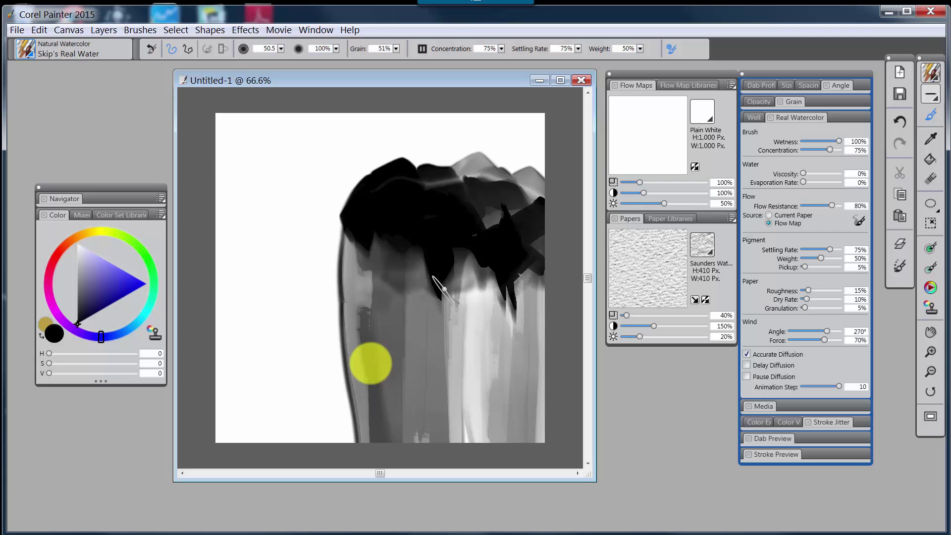